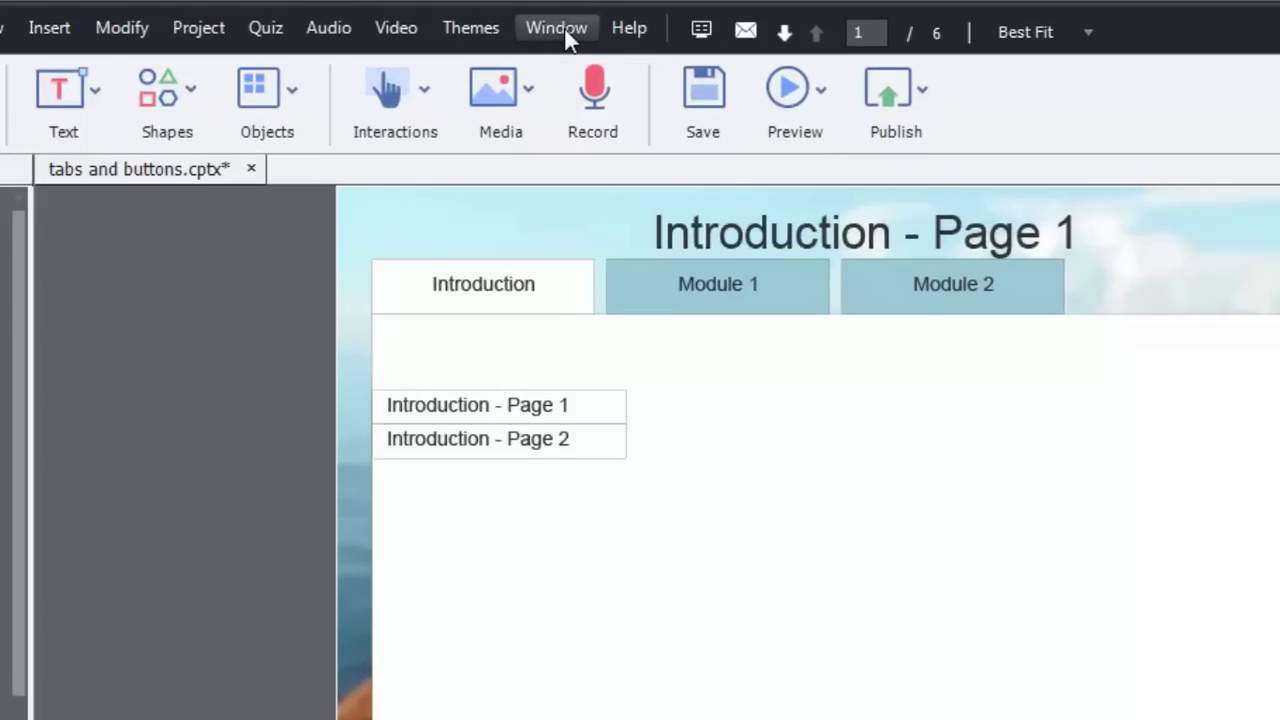
Step: Show the Slide Notes panel below the slide from the Window menu
click(556, 28)
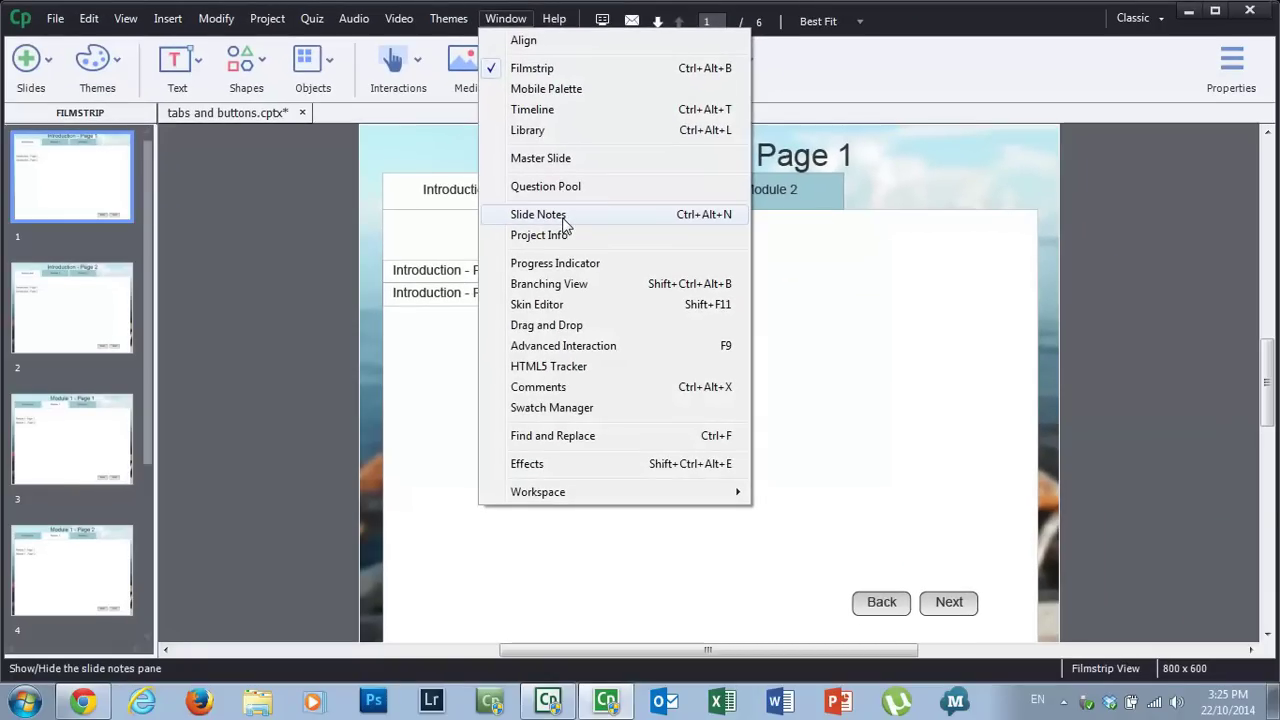
click(540, 214)
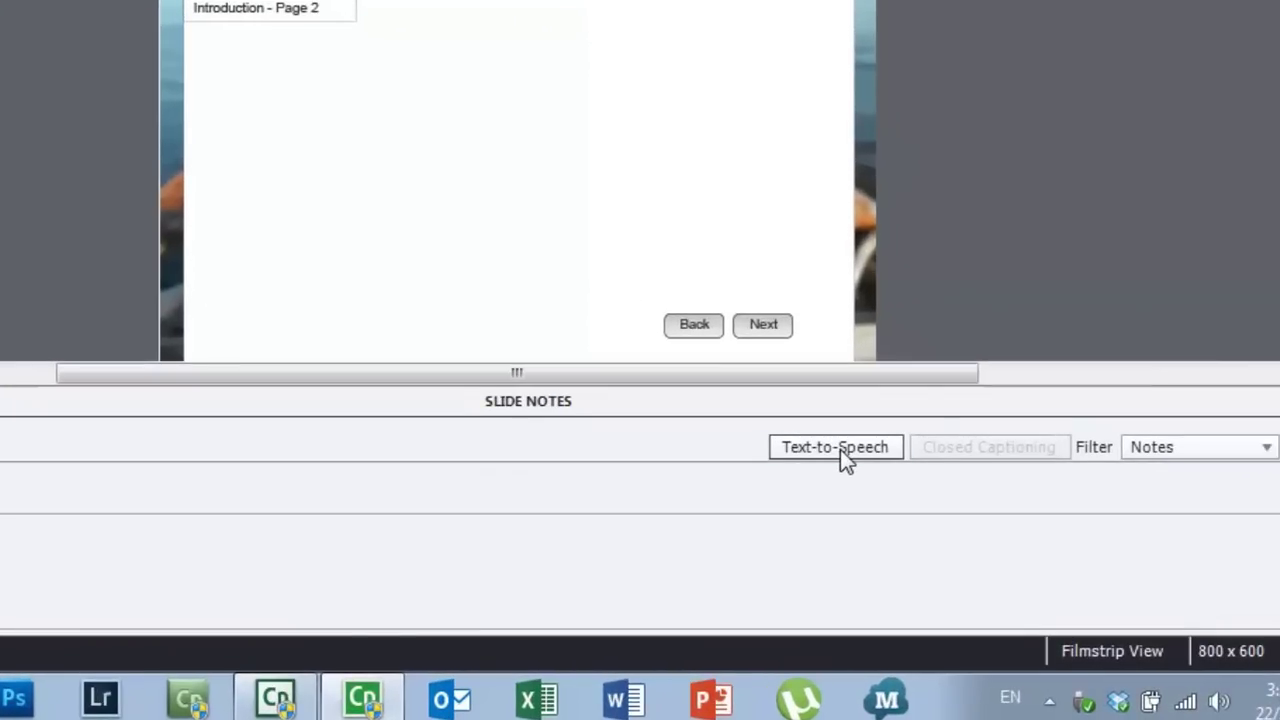
Step: Open Text-to-Speech management for the slide notes and choose Julie as speech agent
click(840, 449)
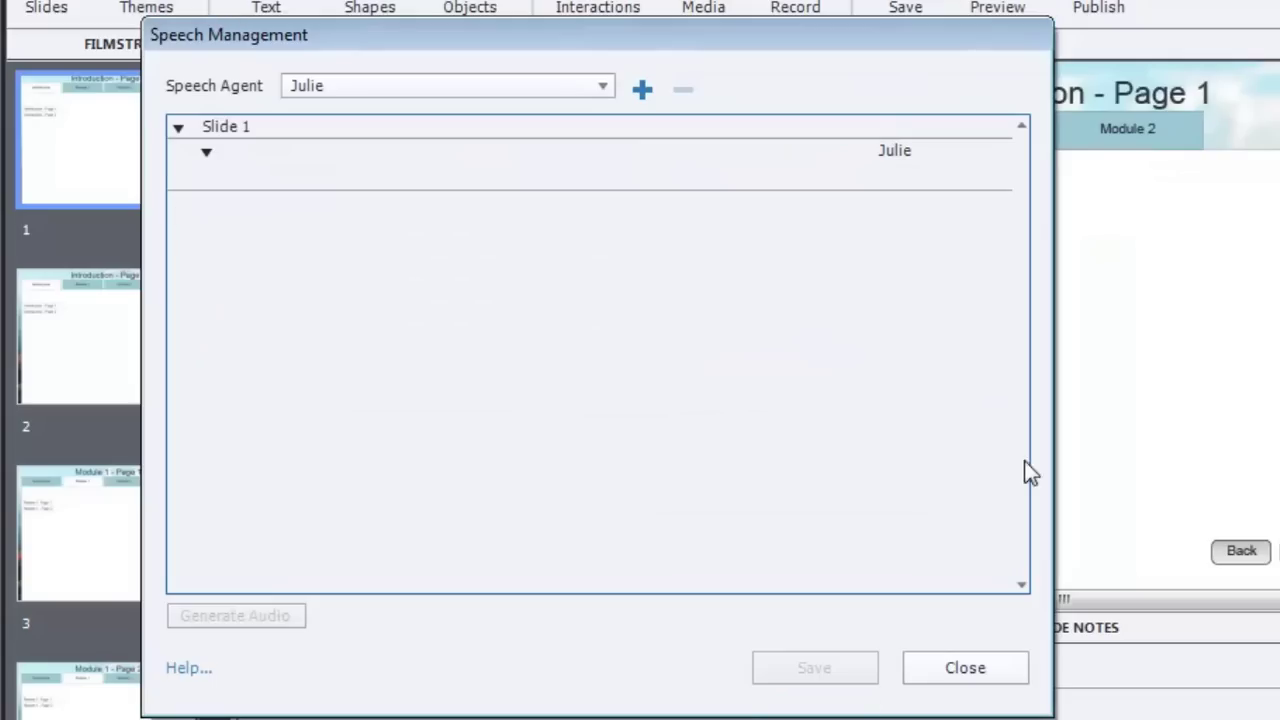
click(584, 90)
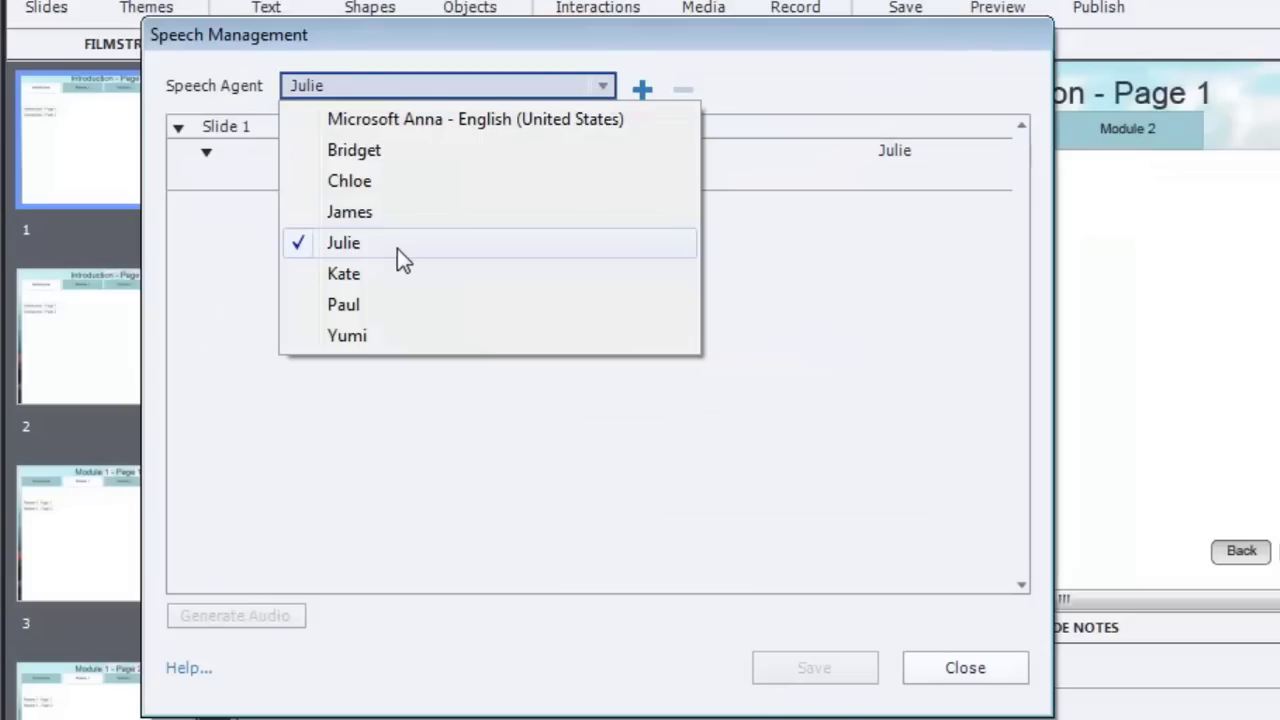
click(369, 246)
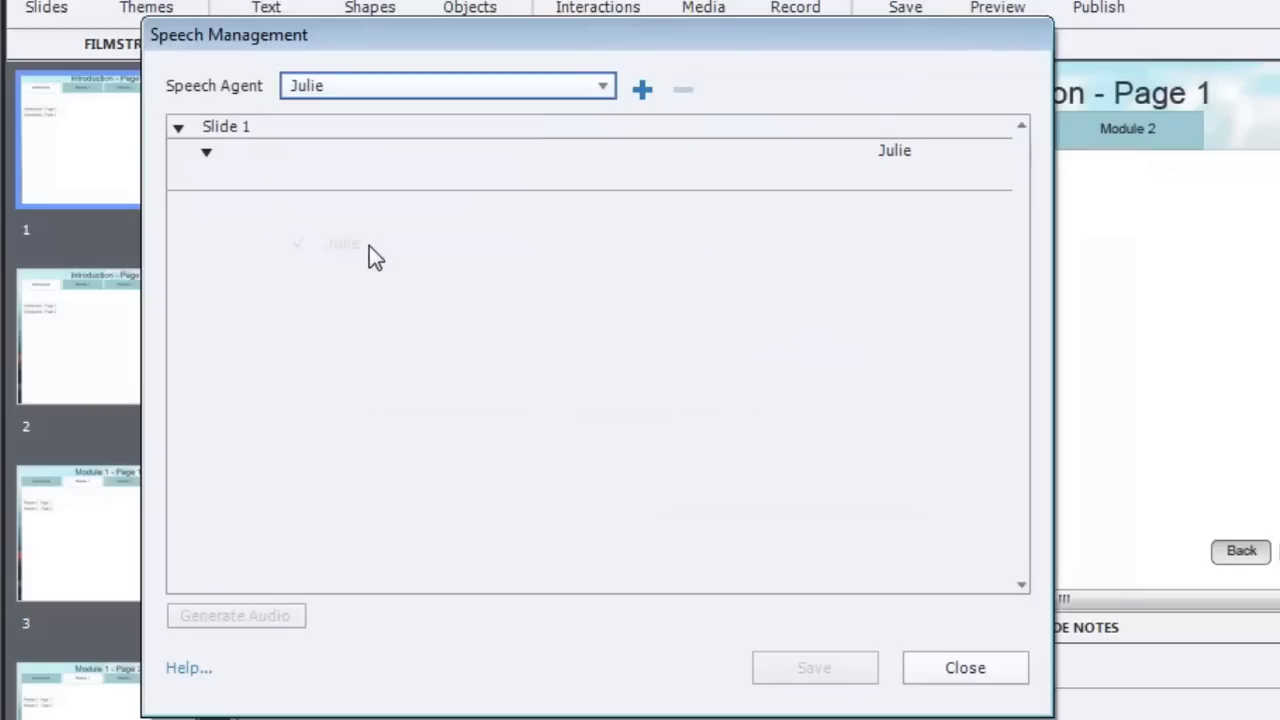
Step: Add Slide 1 line 'Hello my name is julie and I'm a speech agent in adobe captivate 8.' and generate audio
click(258, 176)
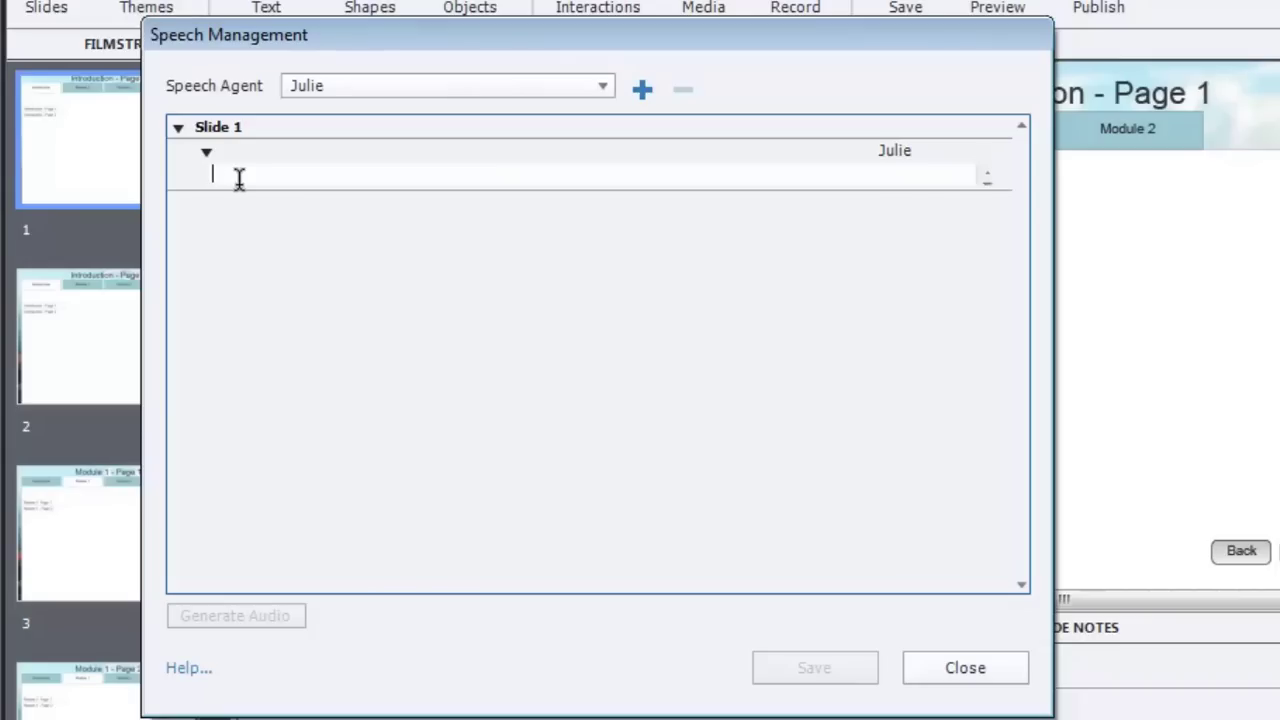
text(He)
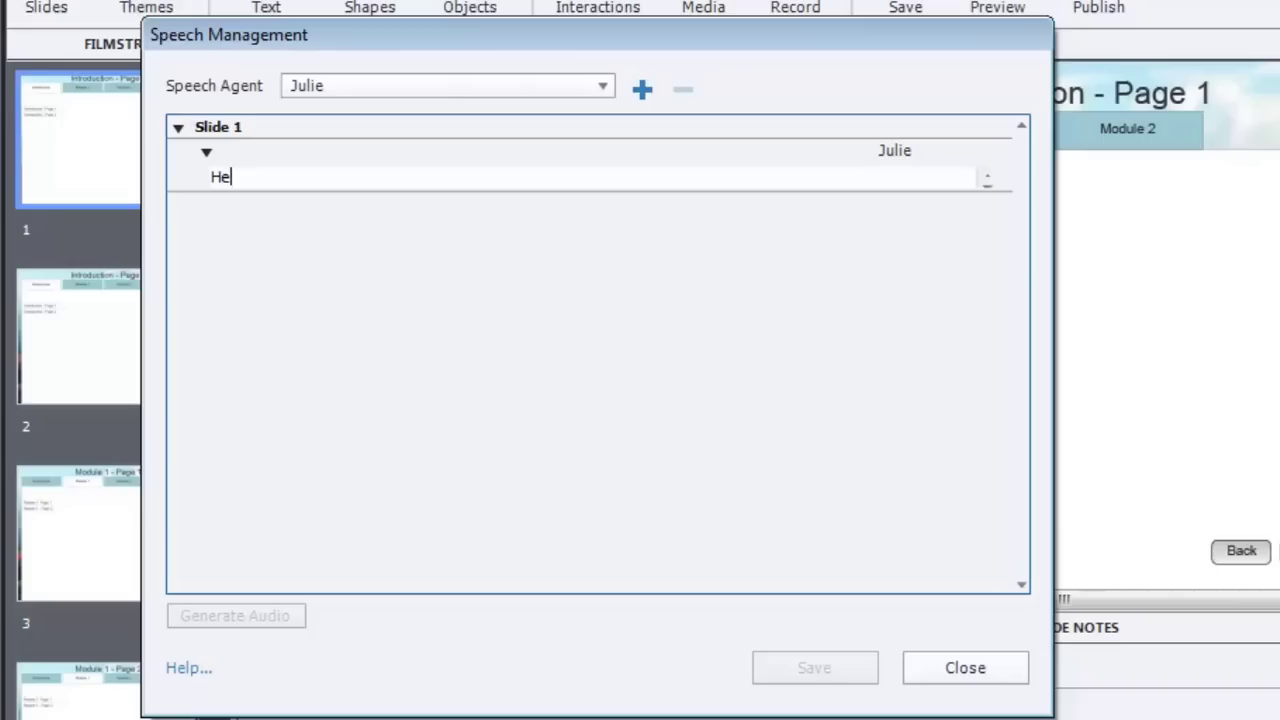
text(llo my name is julie)
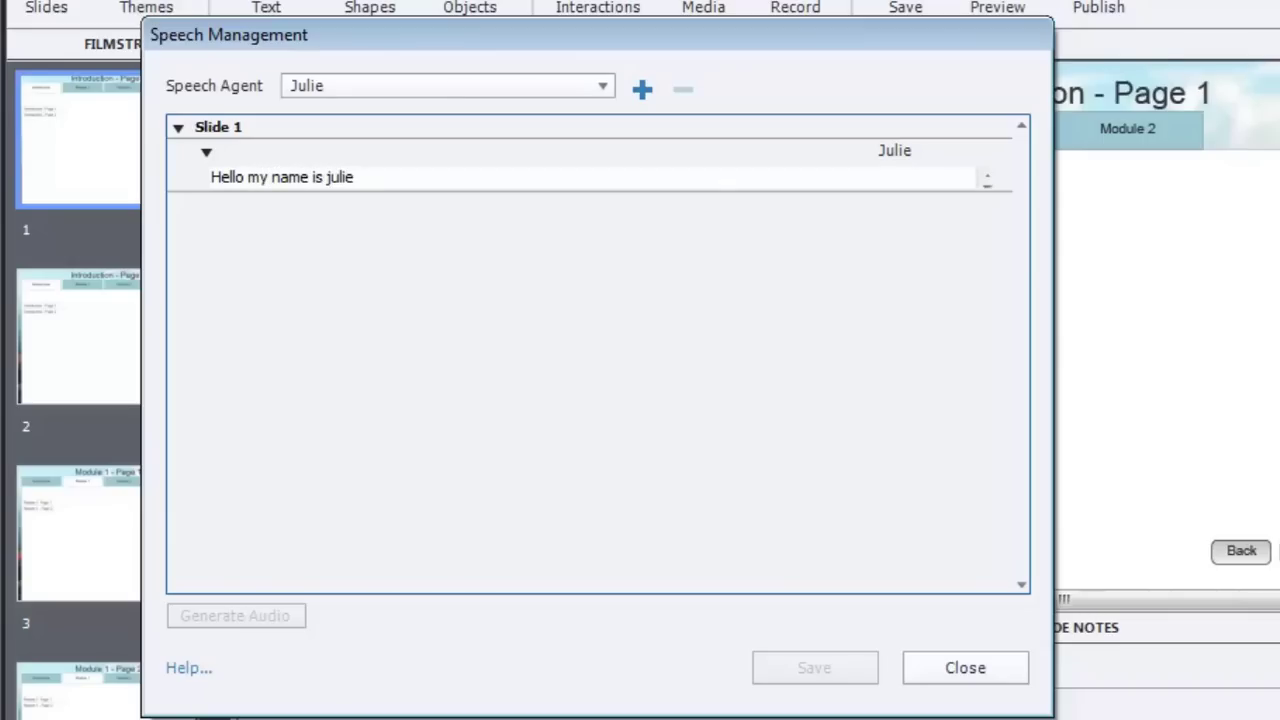
text( and I'm a speech agent )
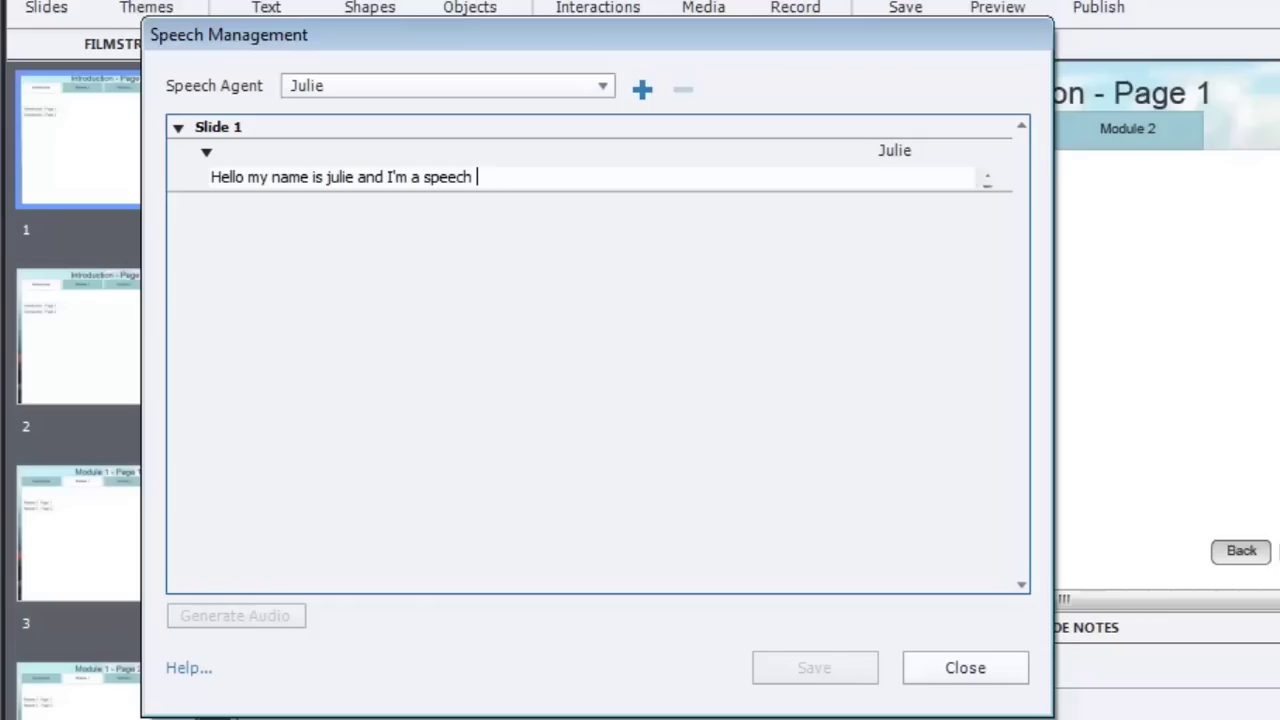
text(in adobe cap)
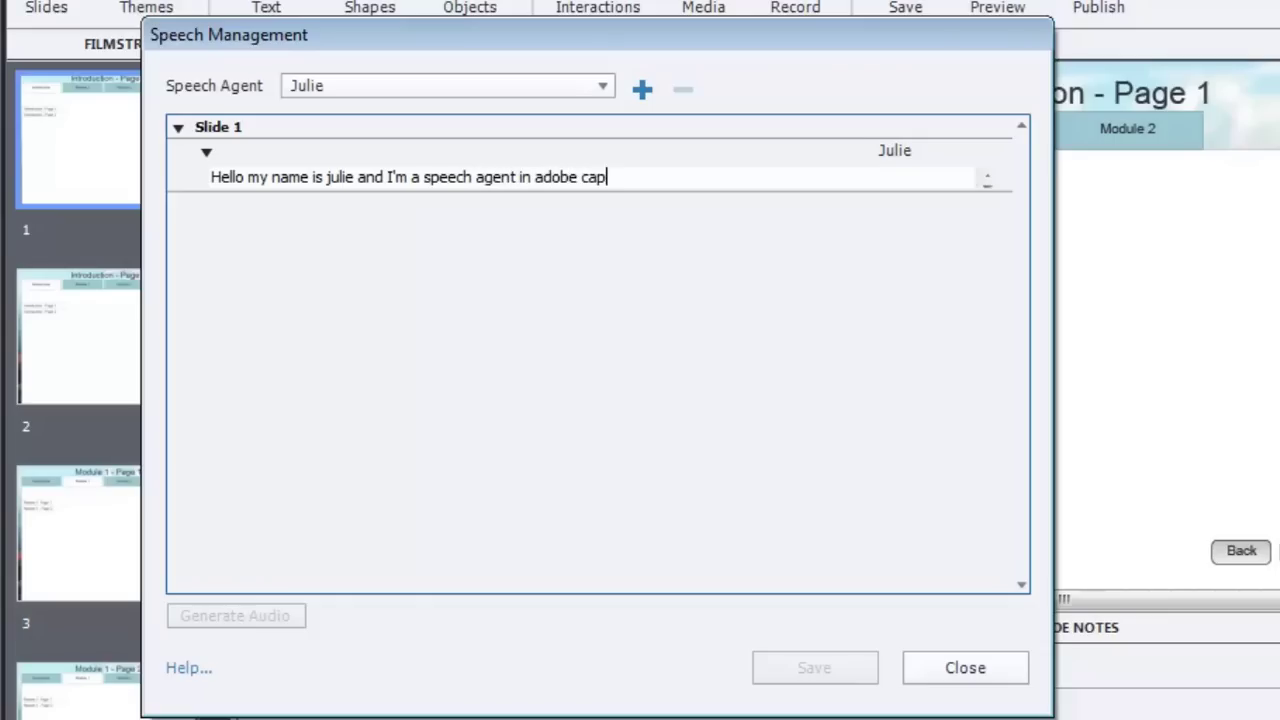
text(tivate 8.)
click(227, 612)
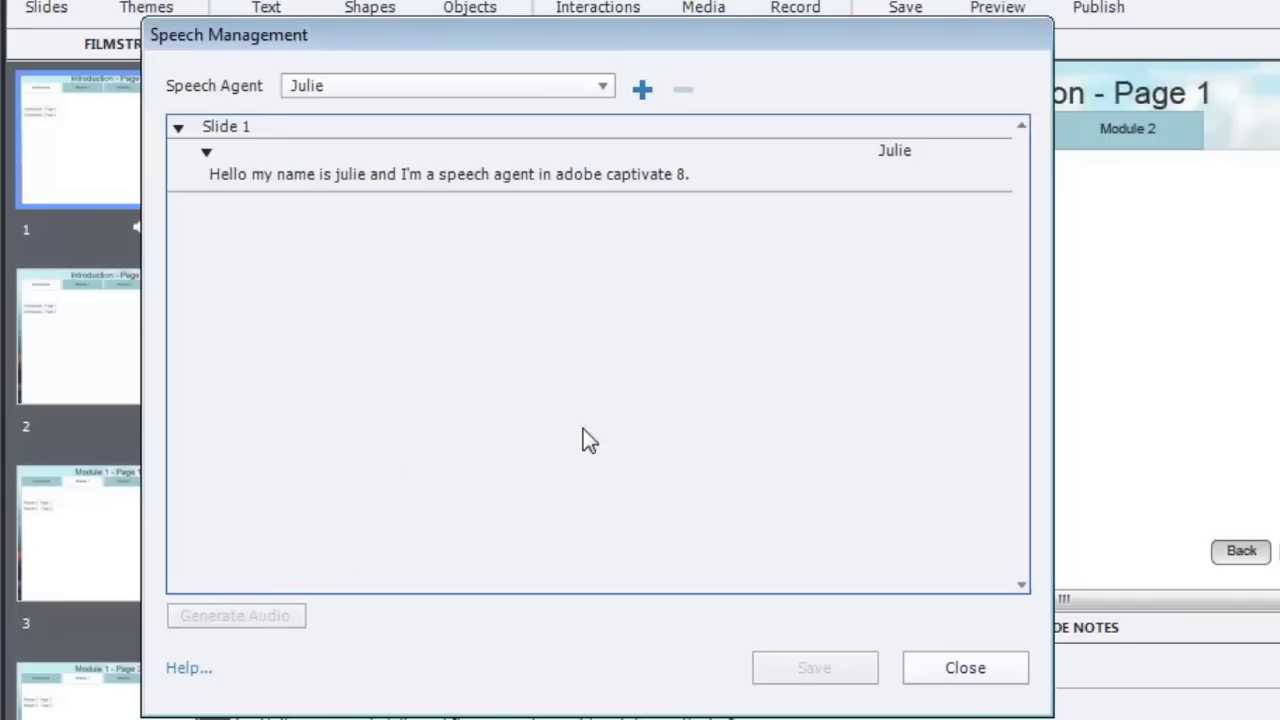
Step: Close Speech Management, show the Timeline, trim Slide 1 to 4.2s and play it back
click(978, 678)
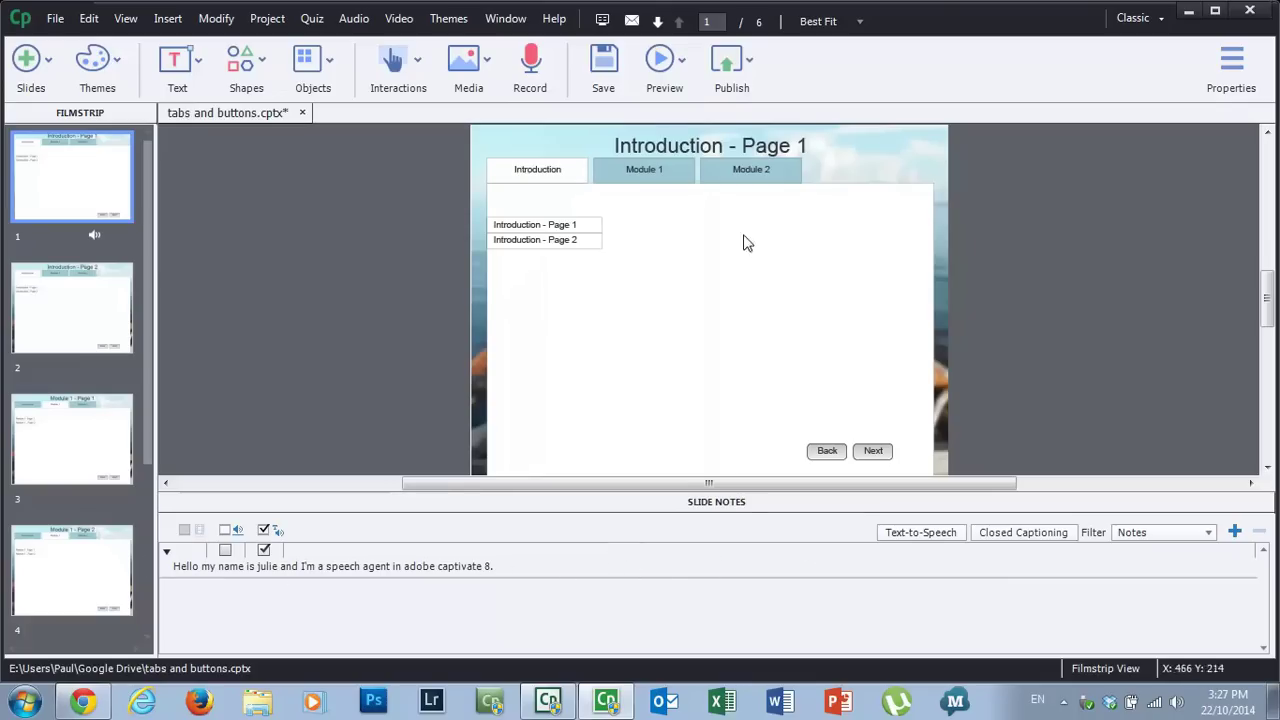
click(510, 19)
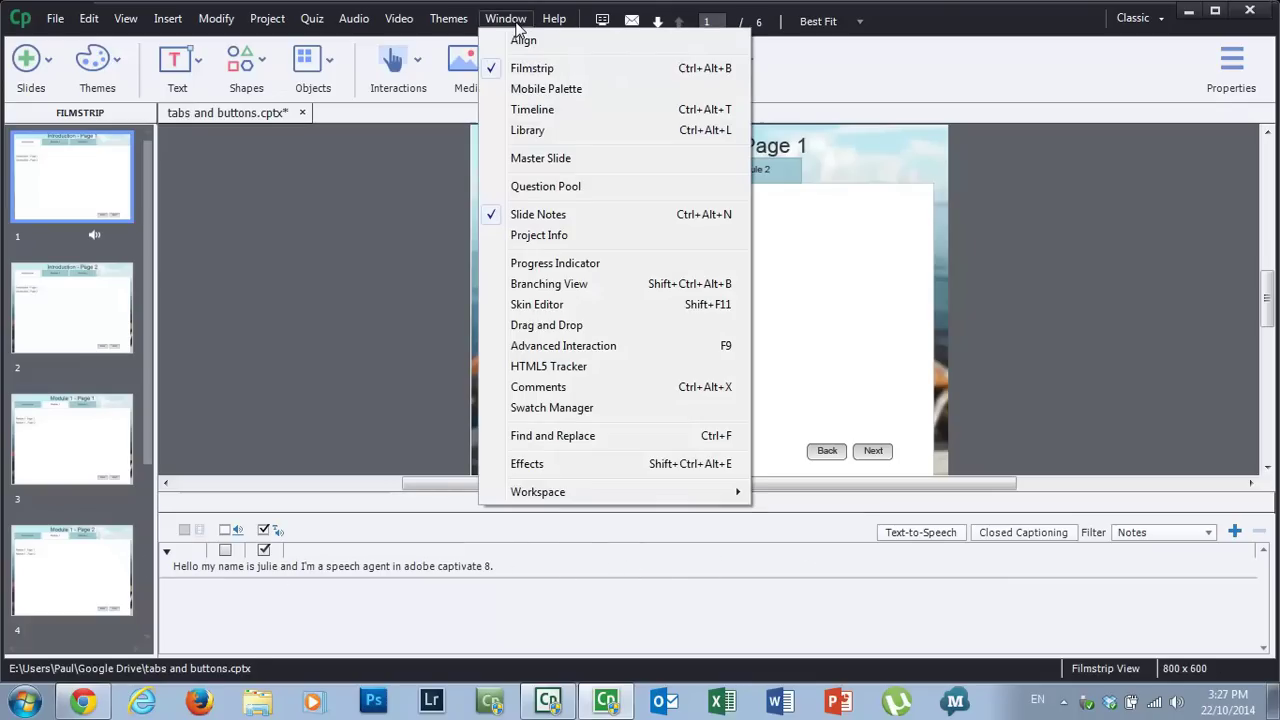
click(537, 107)
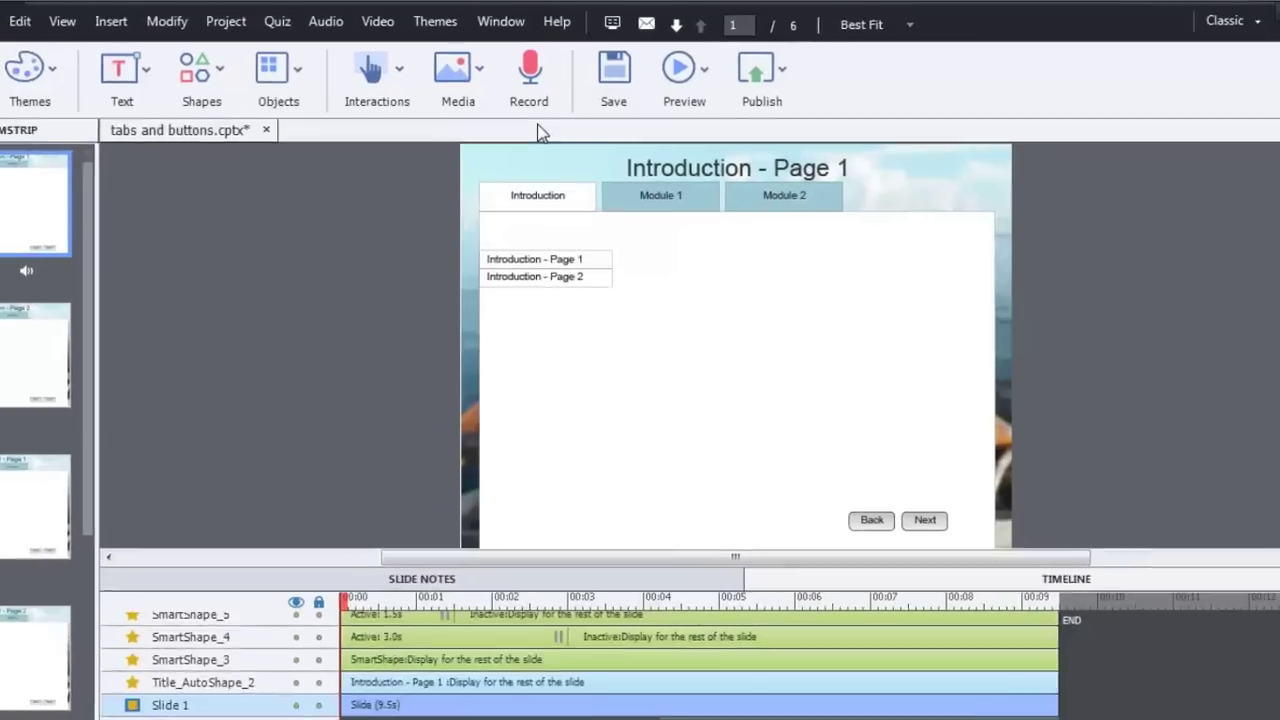
click(492, 28)
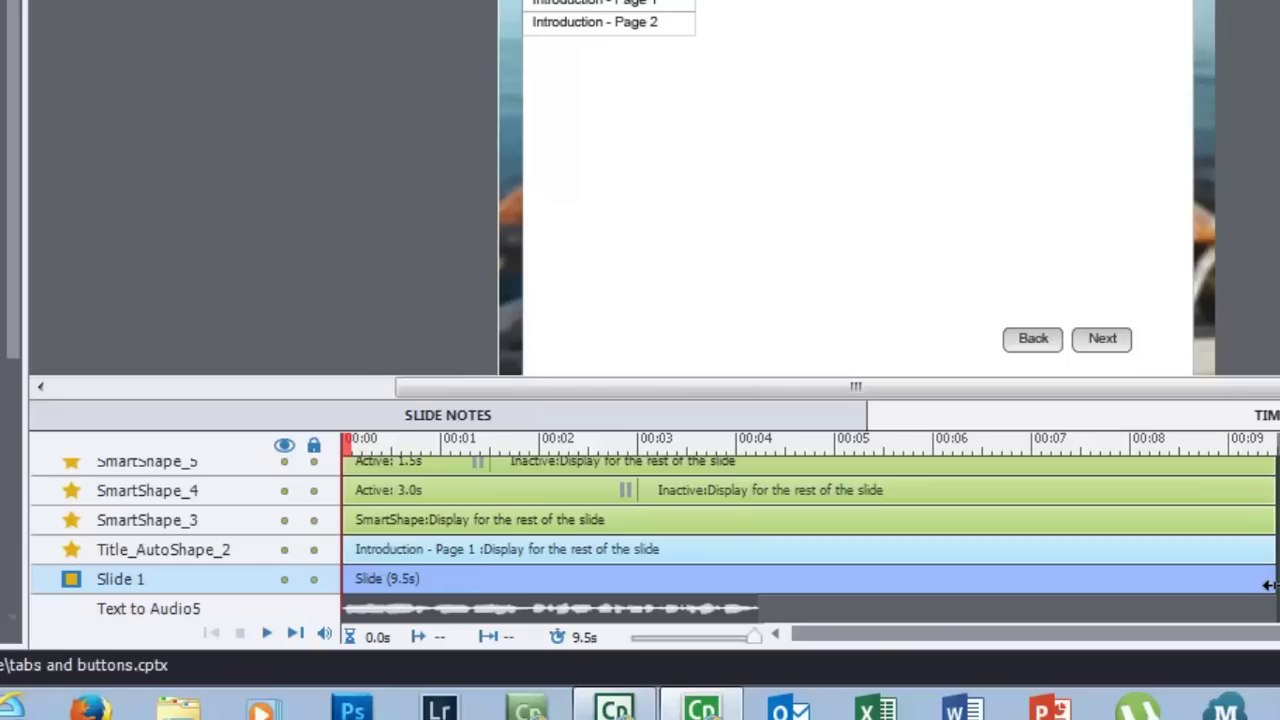
drag(1268, 585, 702, 558)
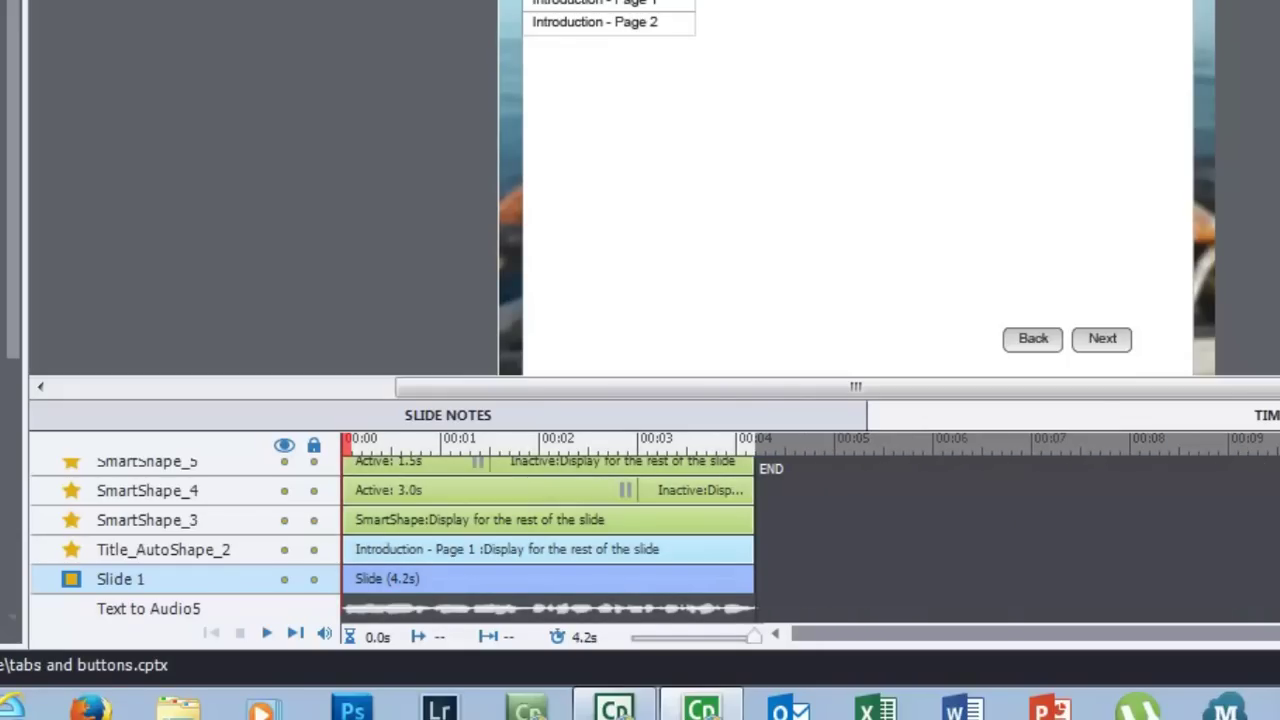
click(268, 635)
Step: Select and copy the whole speech agent introduction from Slide 1's notes
click(466, 409)
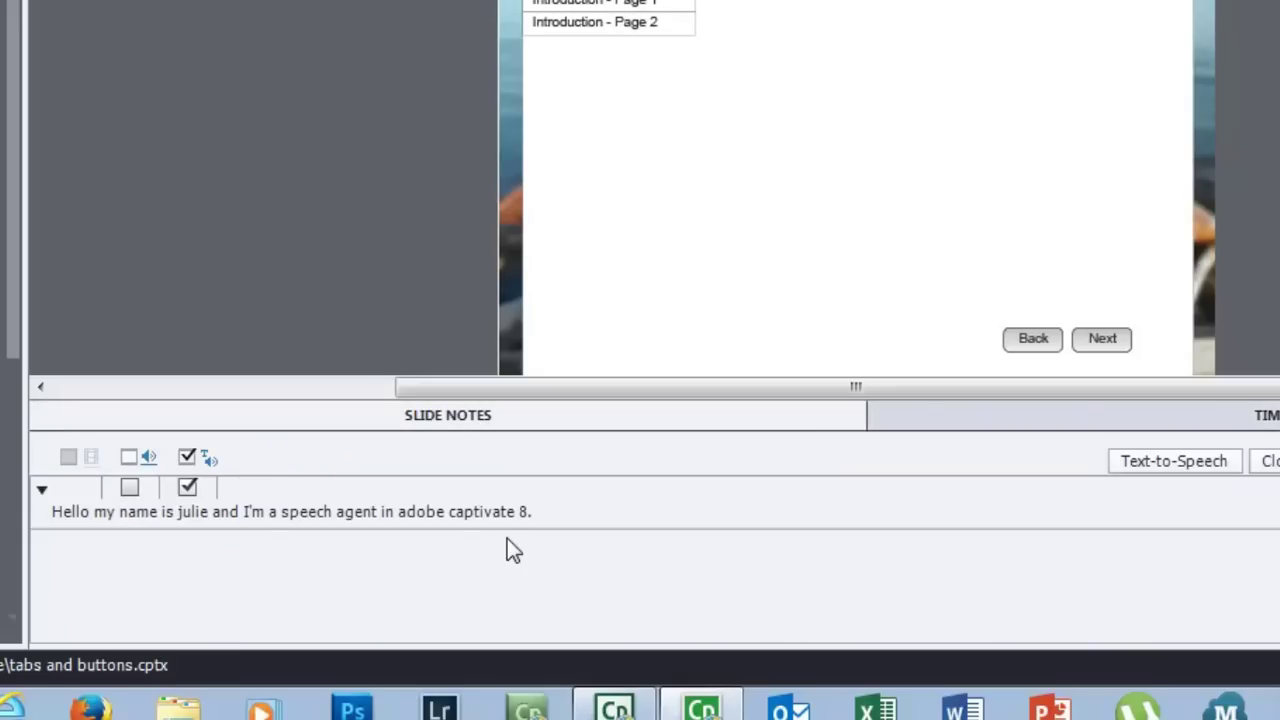
double_click(512, 511)
right_click(461, 512)
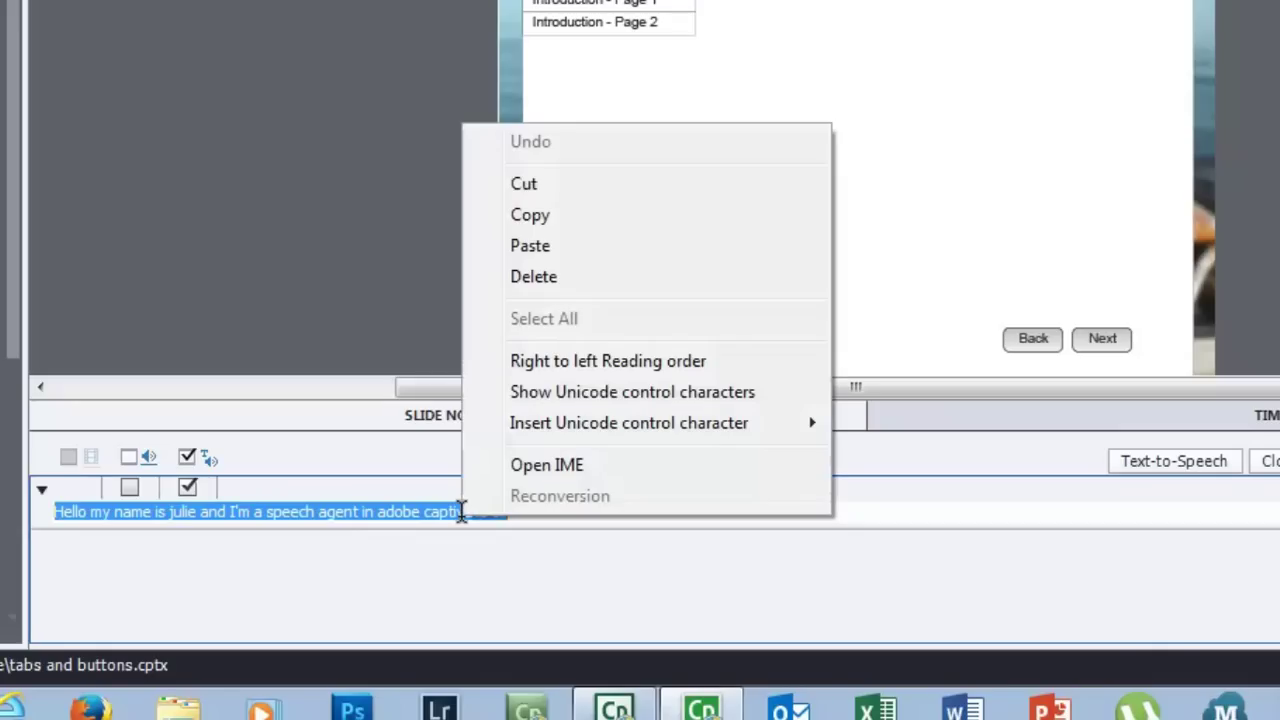
click(579, 216)
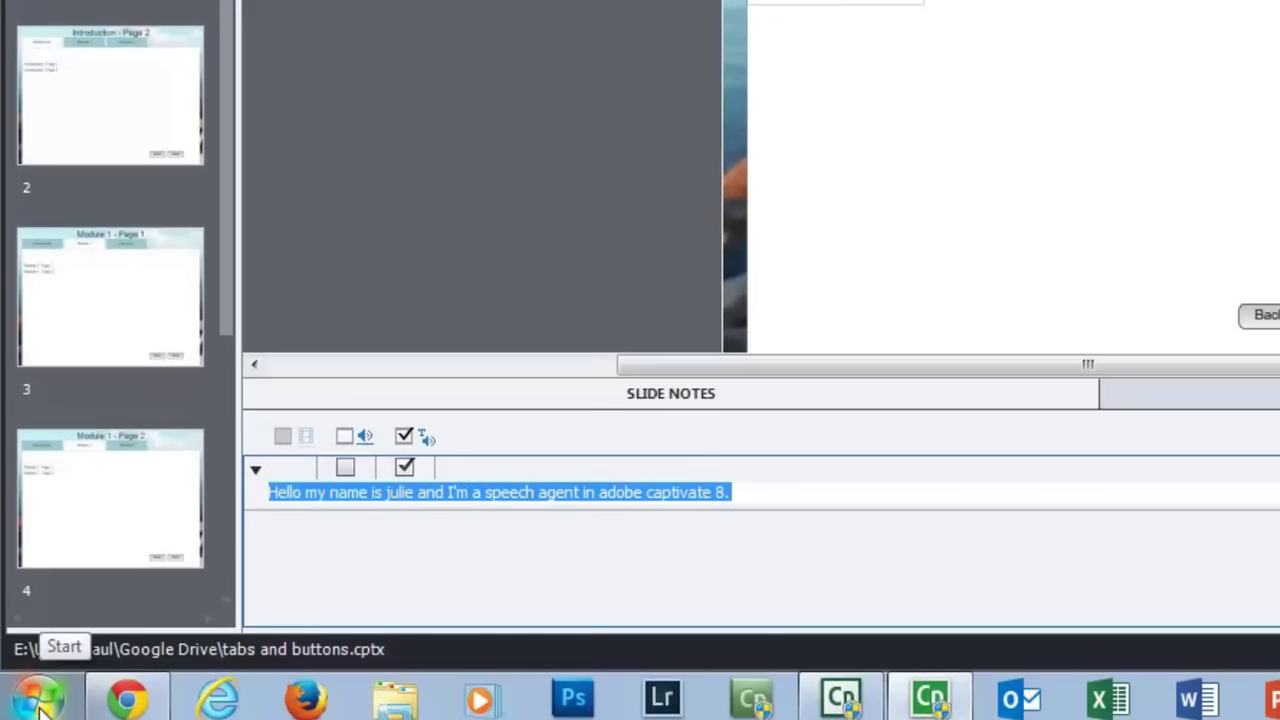
Step: Open Computer and browse to Local Disk (C:) > Program Files
click(40, 702)
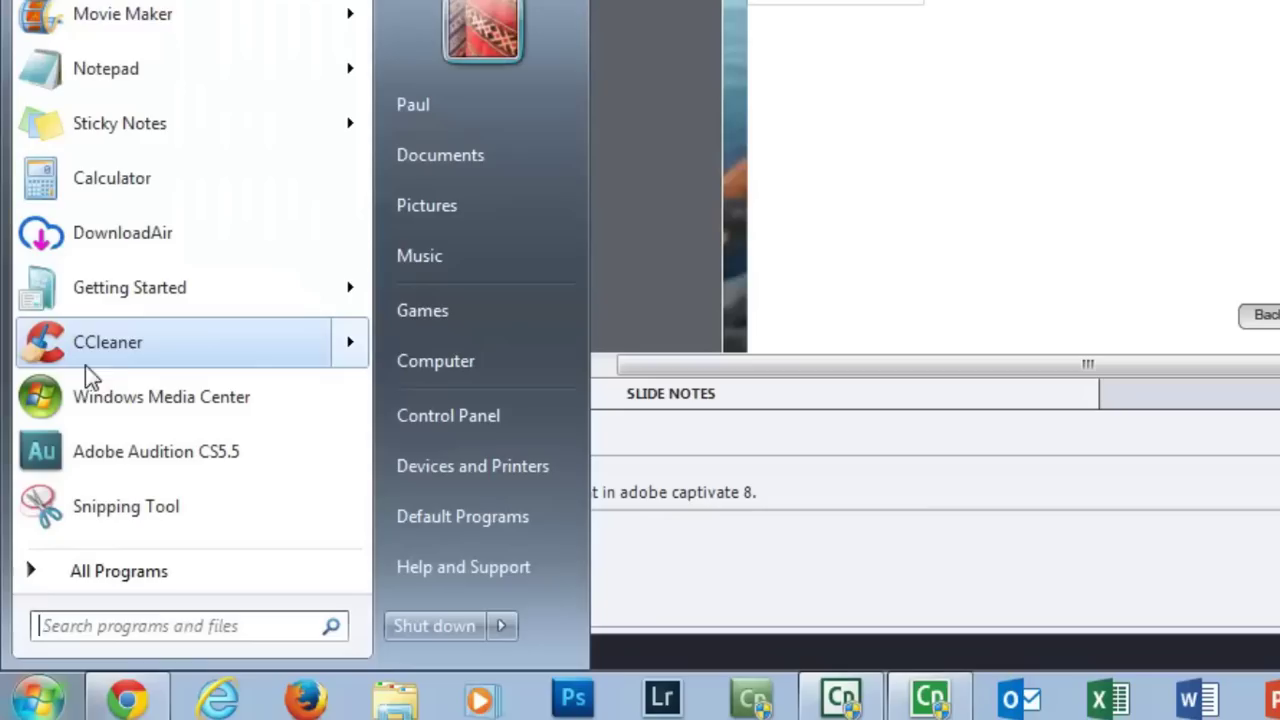
click(492, 358)
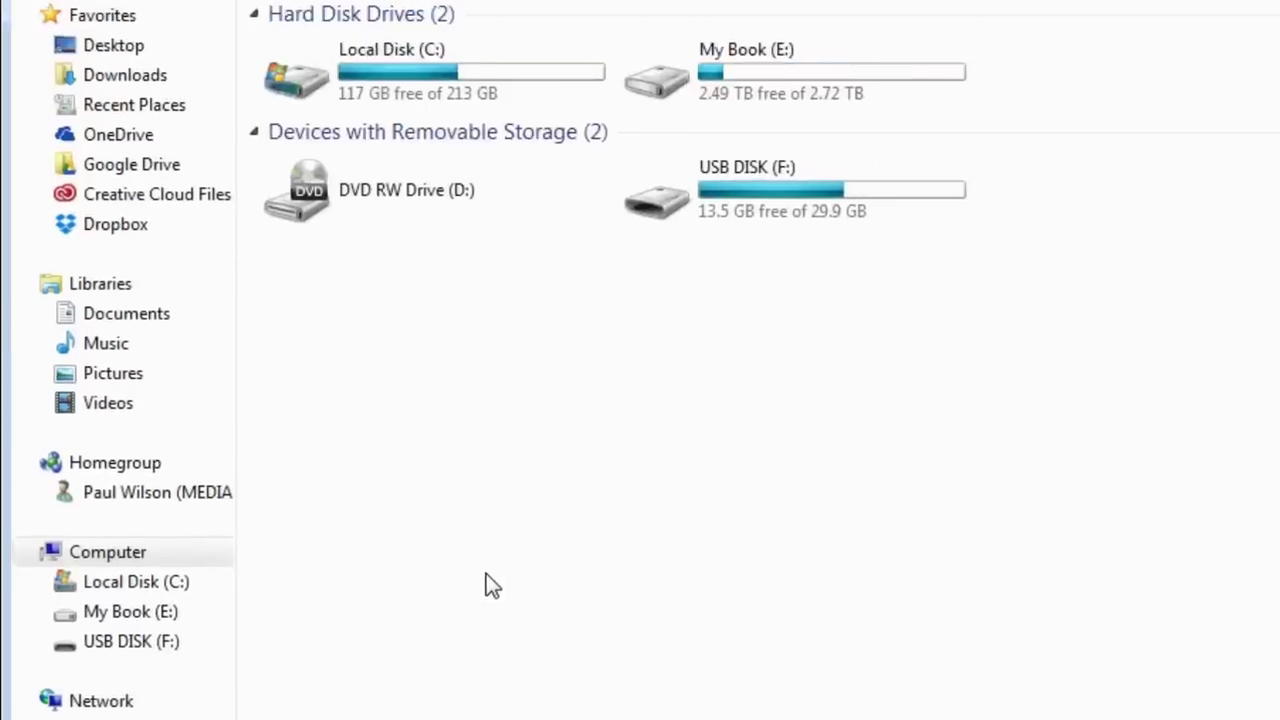
double_click(436, 60)
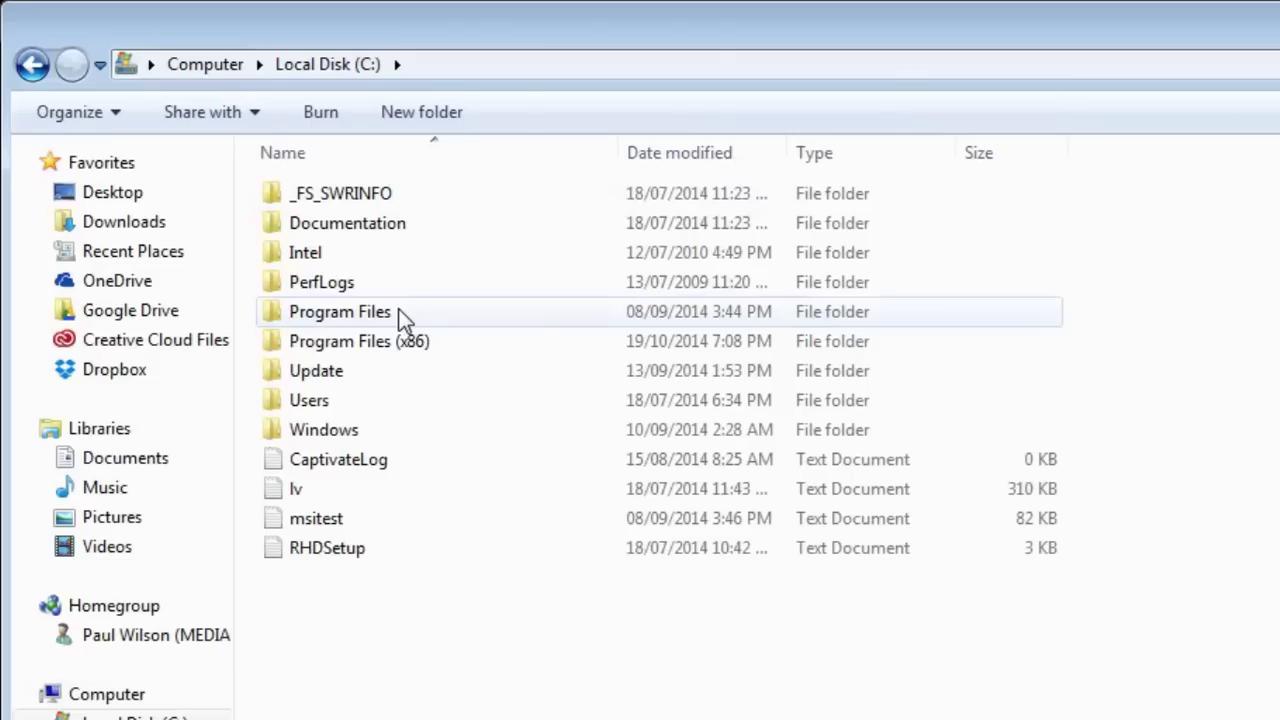
mouse_move(400, 312)
double_click(413, 312)
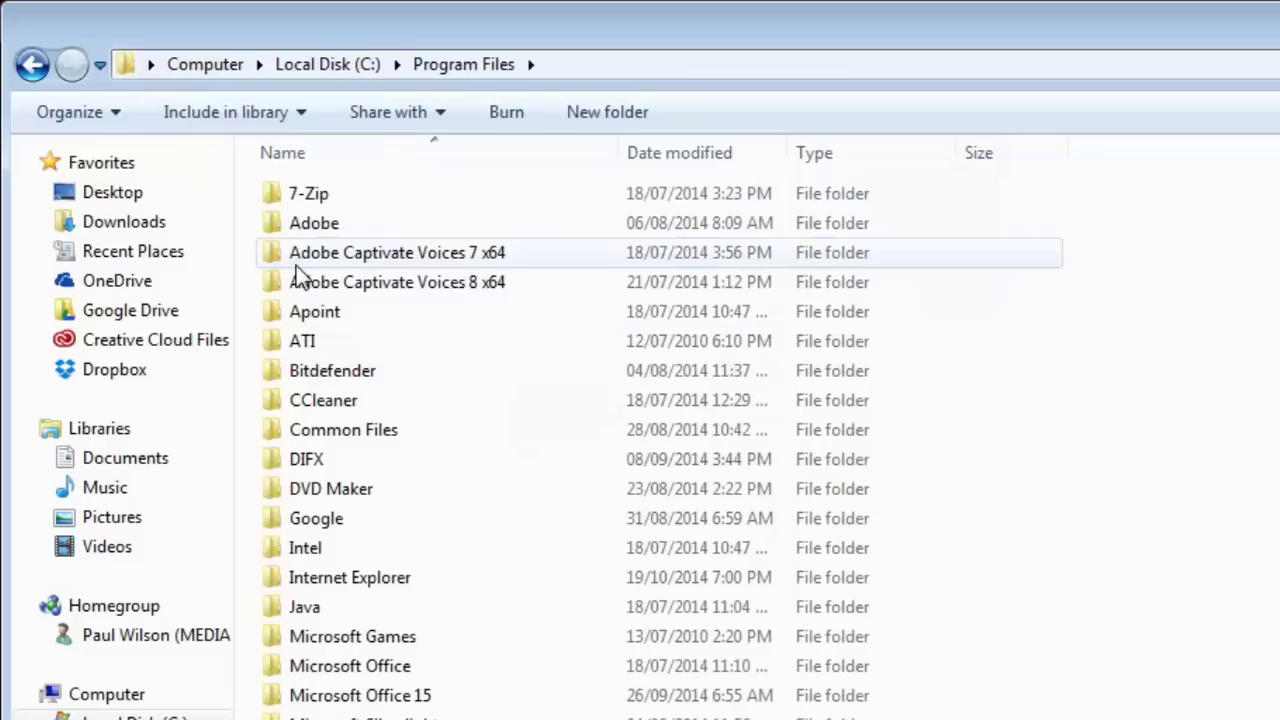
Step: Navigate into Adobe Captivate Voices 8 x64 > VT > Julie > M16
mouse_move(476, 286)
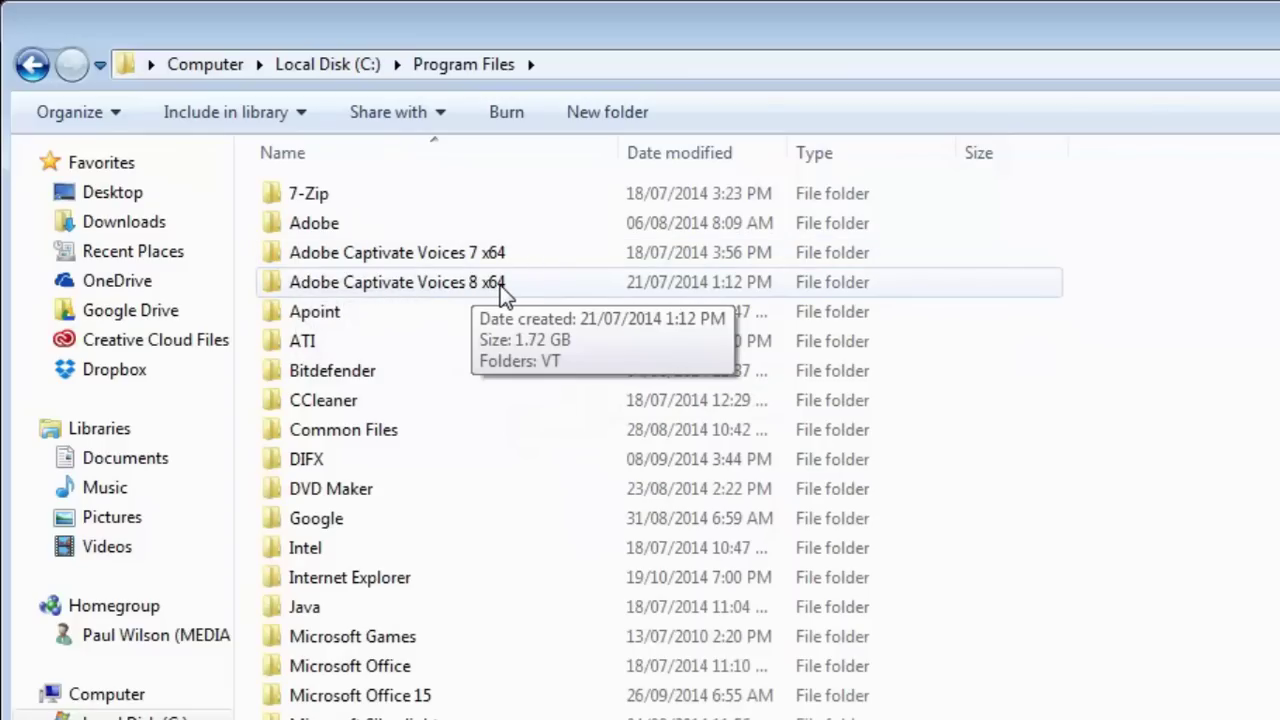
double_click(500, 285)
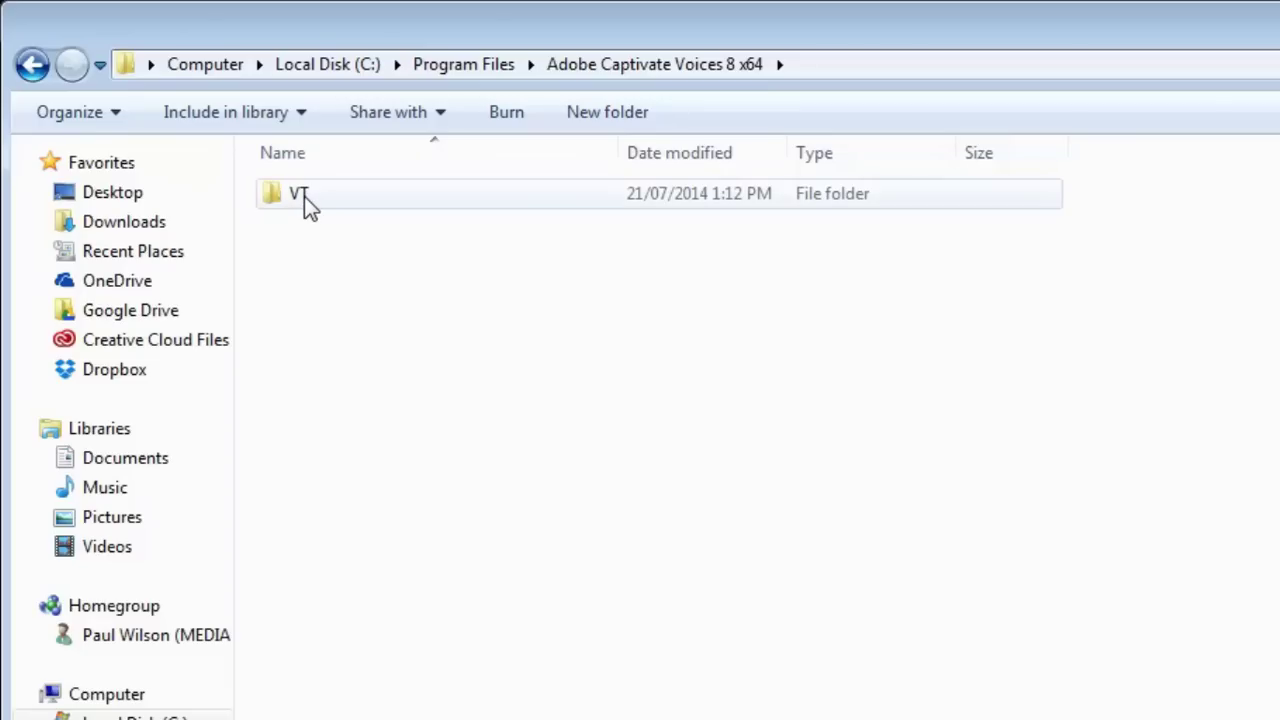
double_click(313, 196)
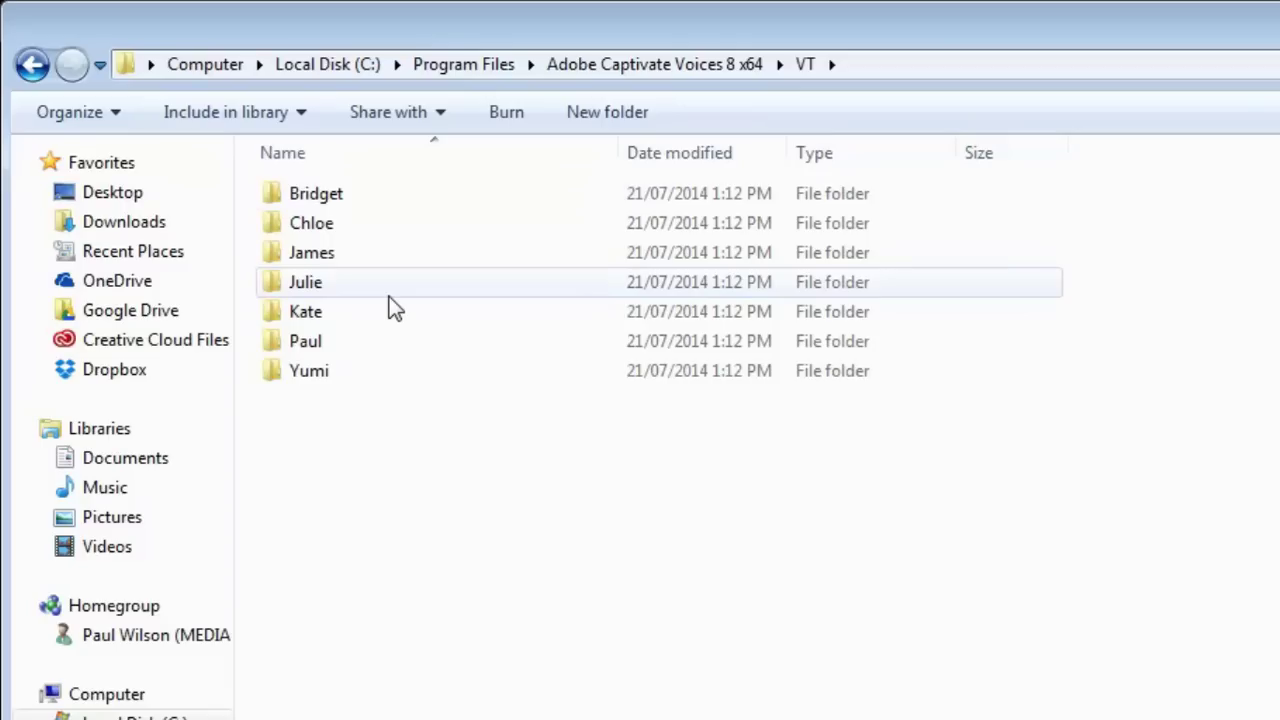
mouse_move(332, 280)
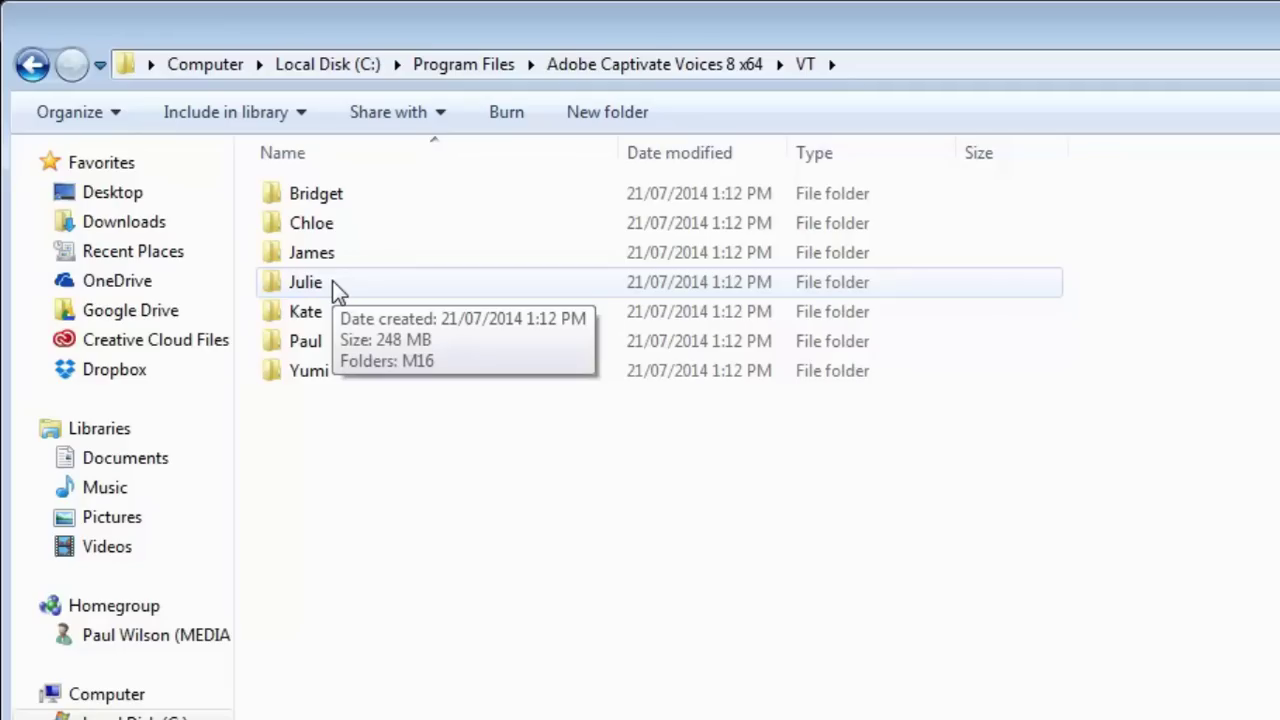
double_click(332, 280)
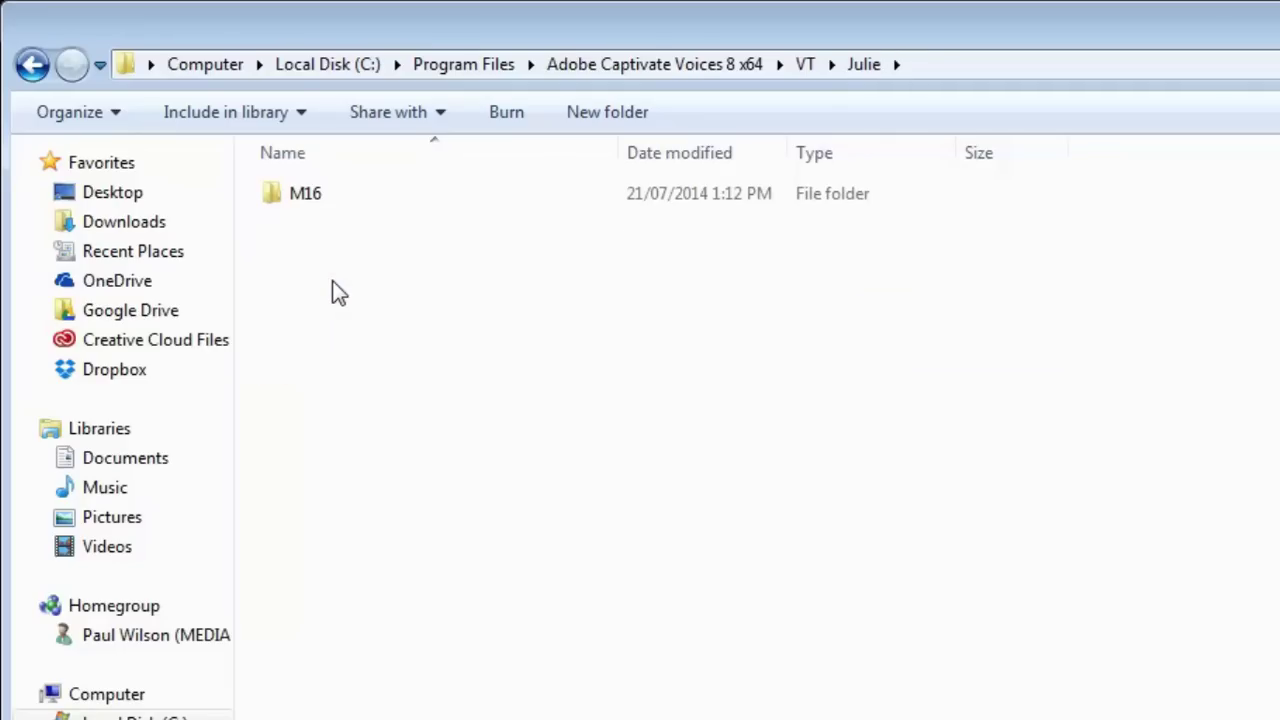
double_click(318, 195)
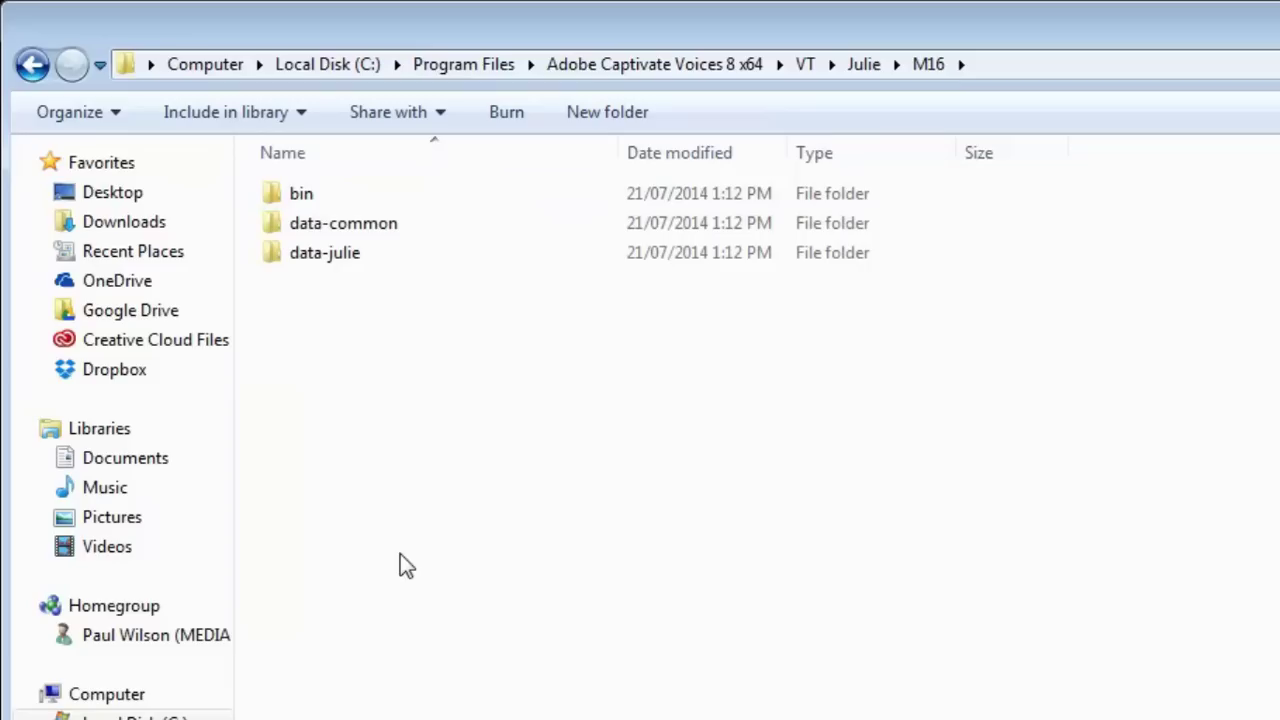
Step: Open the bin folder, bring up VoiceText English and paste the narration sentence
double_click(358, 204)
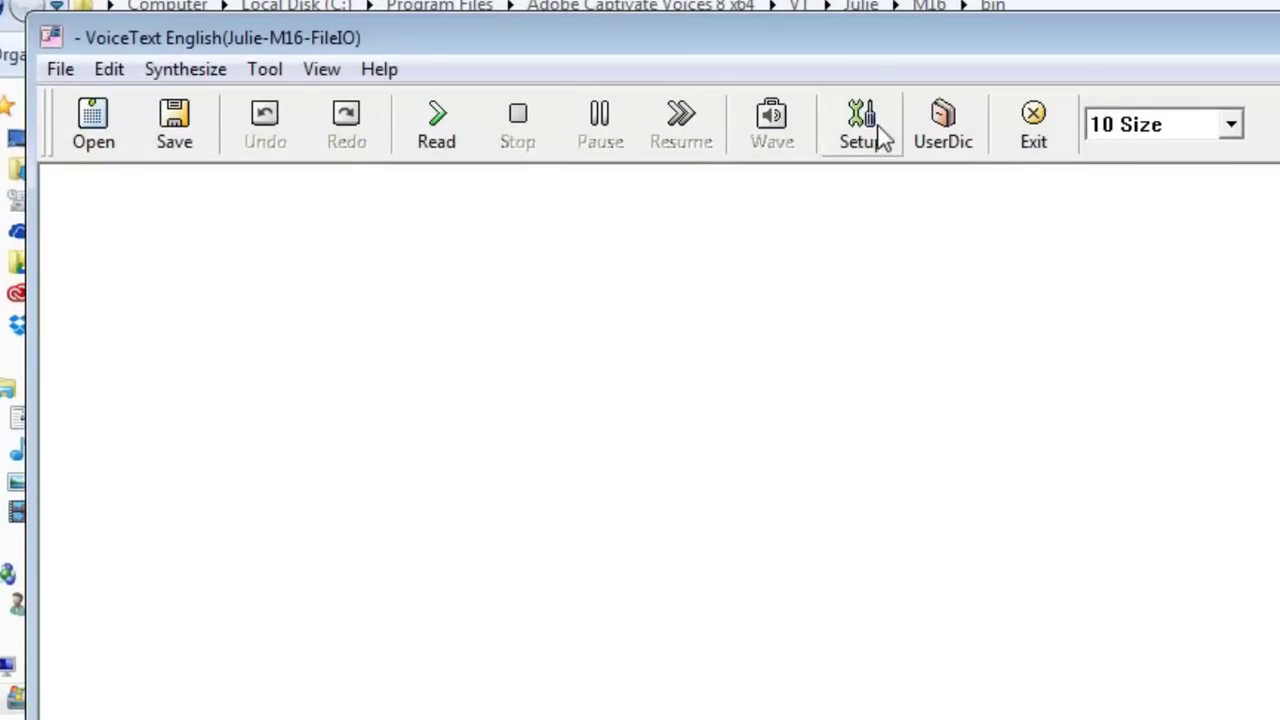
drag(849, 40, 1035, 112)
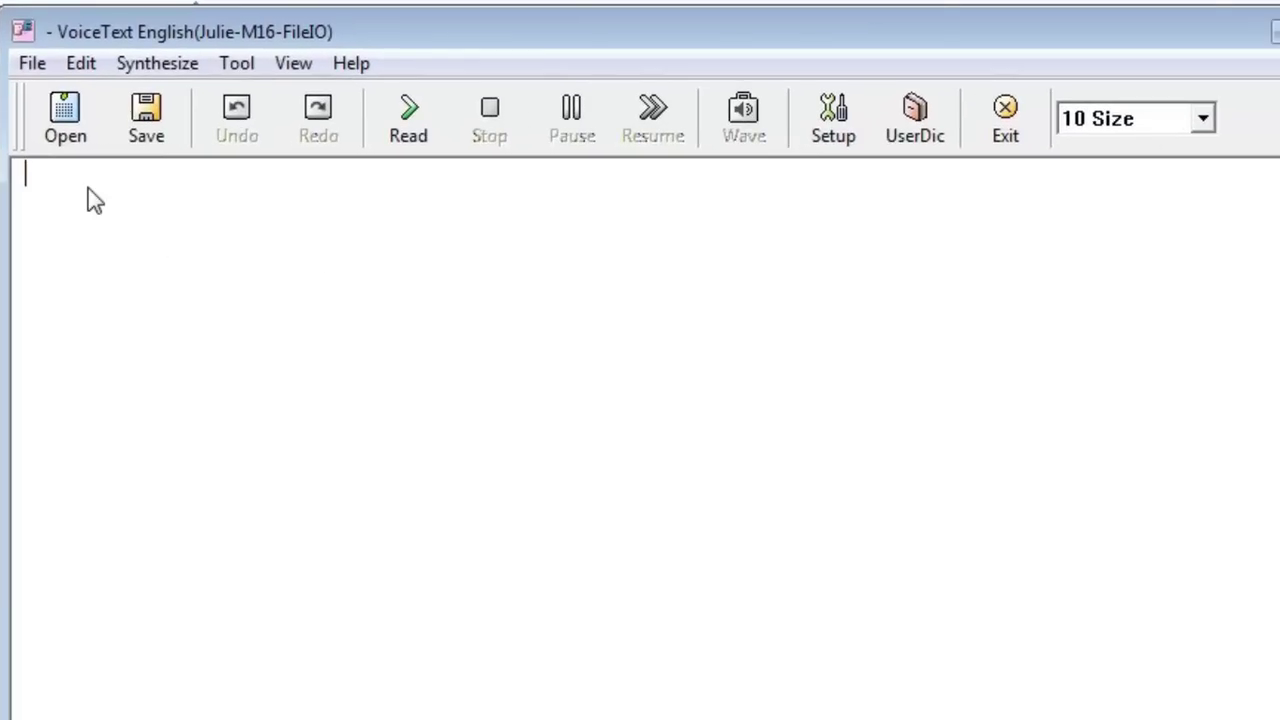
right_click(88, 189)
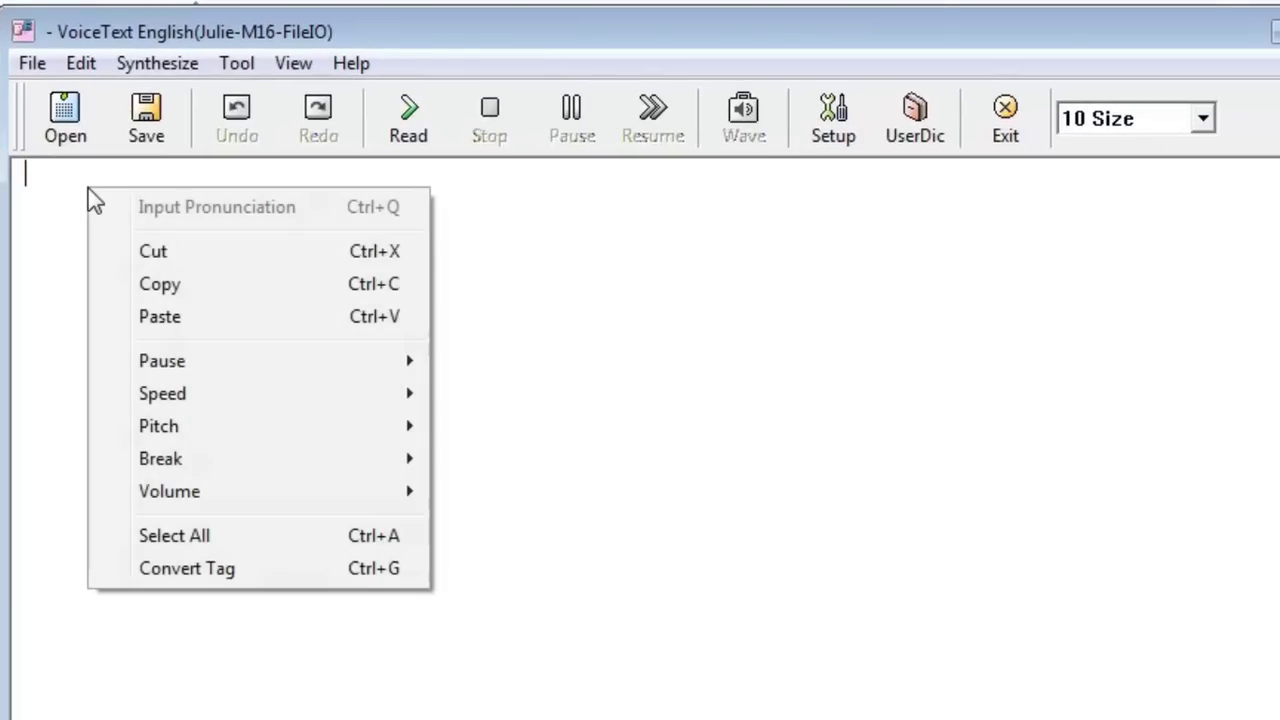
click(190, 314)
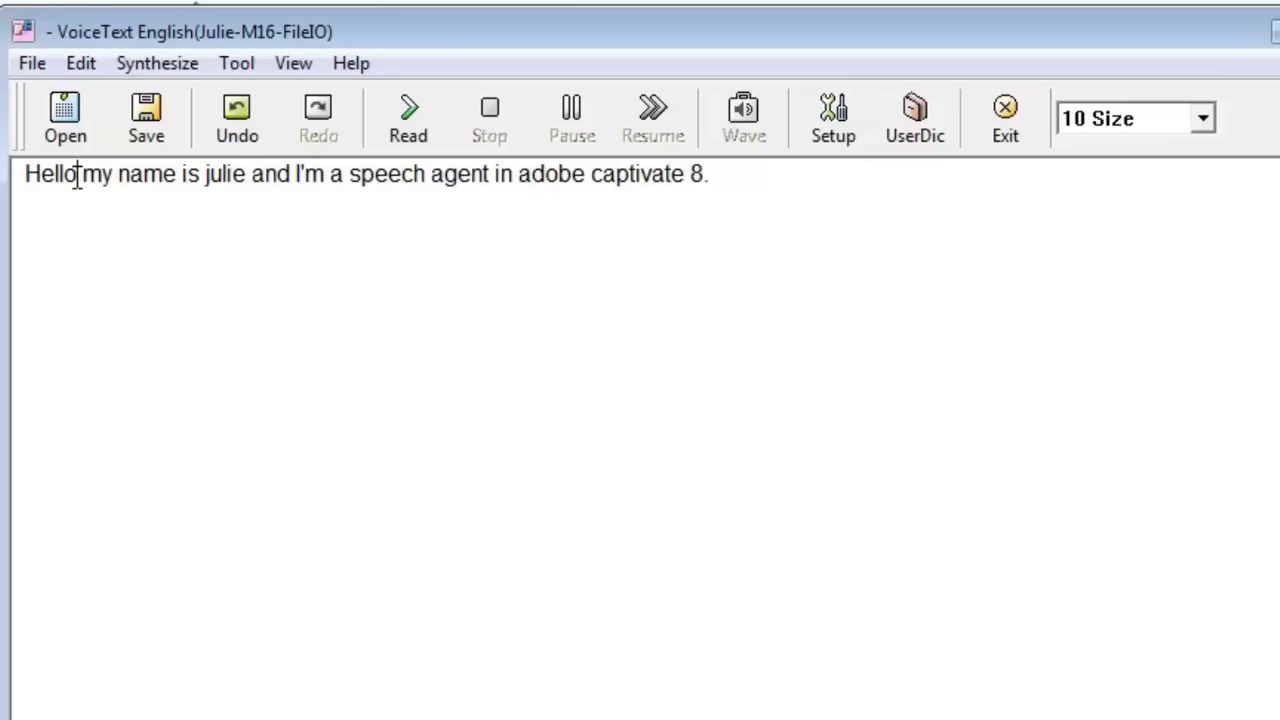
Step: Insert level 2 breaks after 'Hello' and 'julie' and a level 1 break after 'agent'
click(78, 180)
click(83, 68)
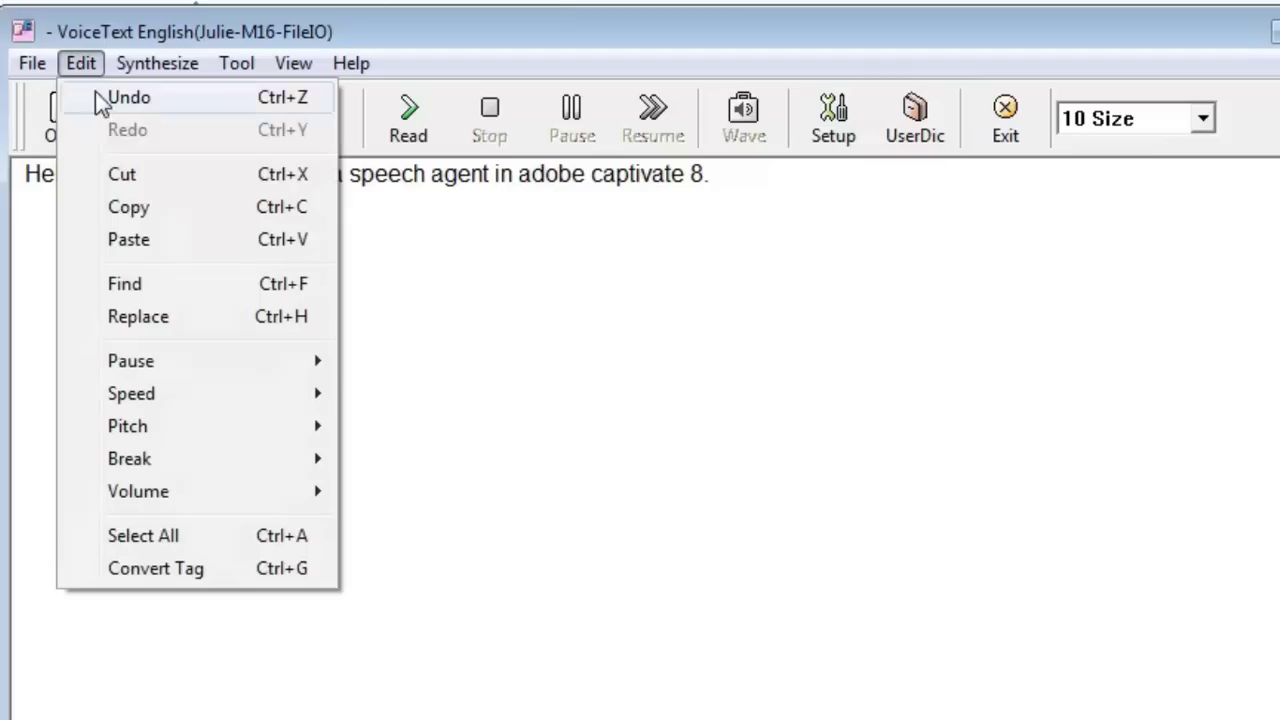
mouse_move(160, 362)
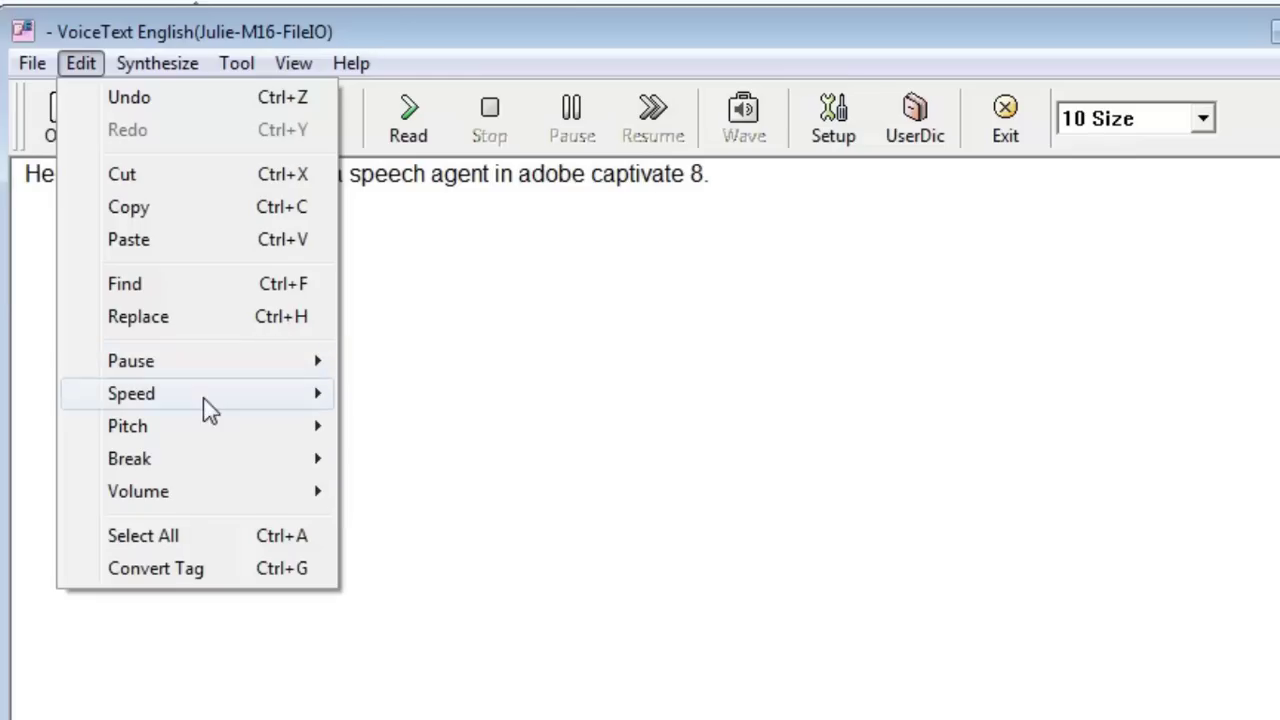
mouse_move(165, 468)
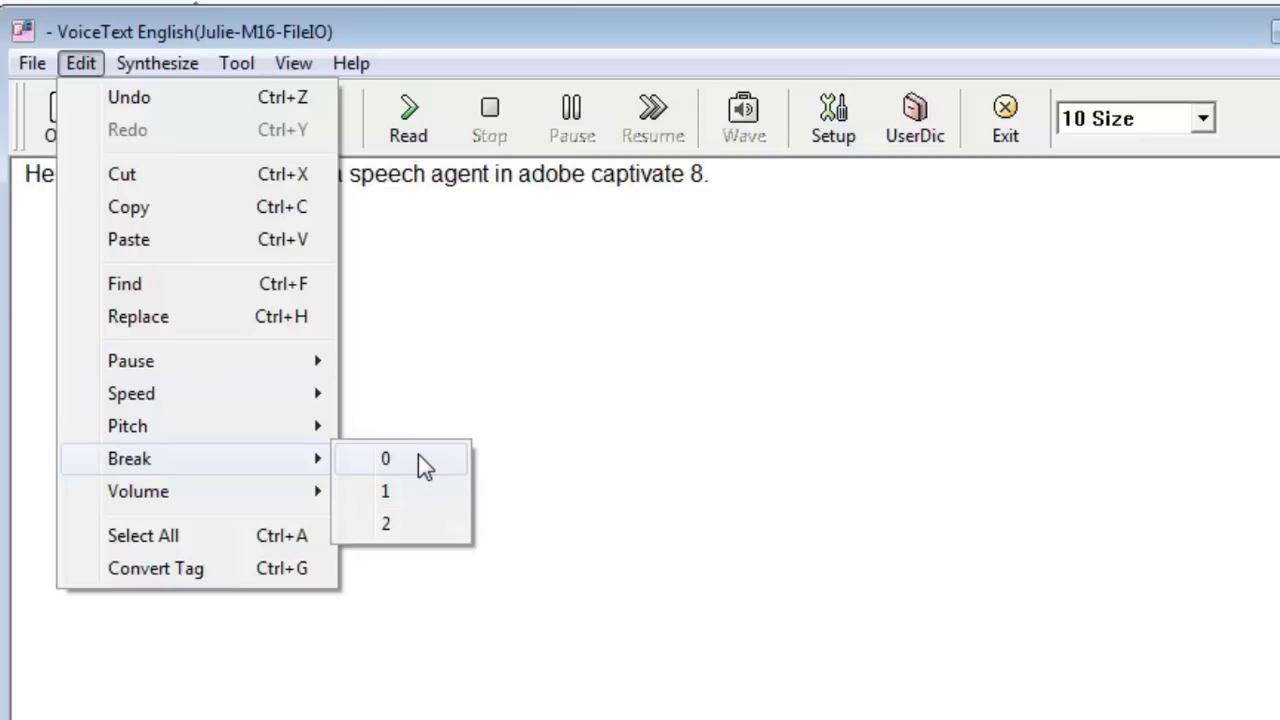
click(425, 535)
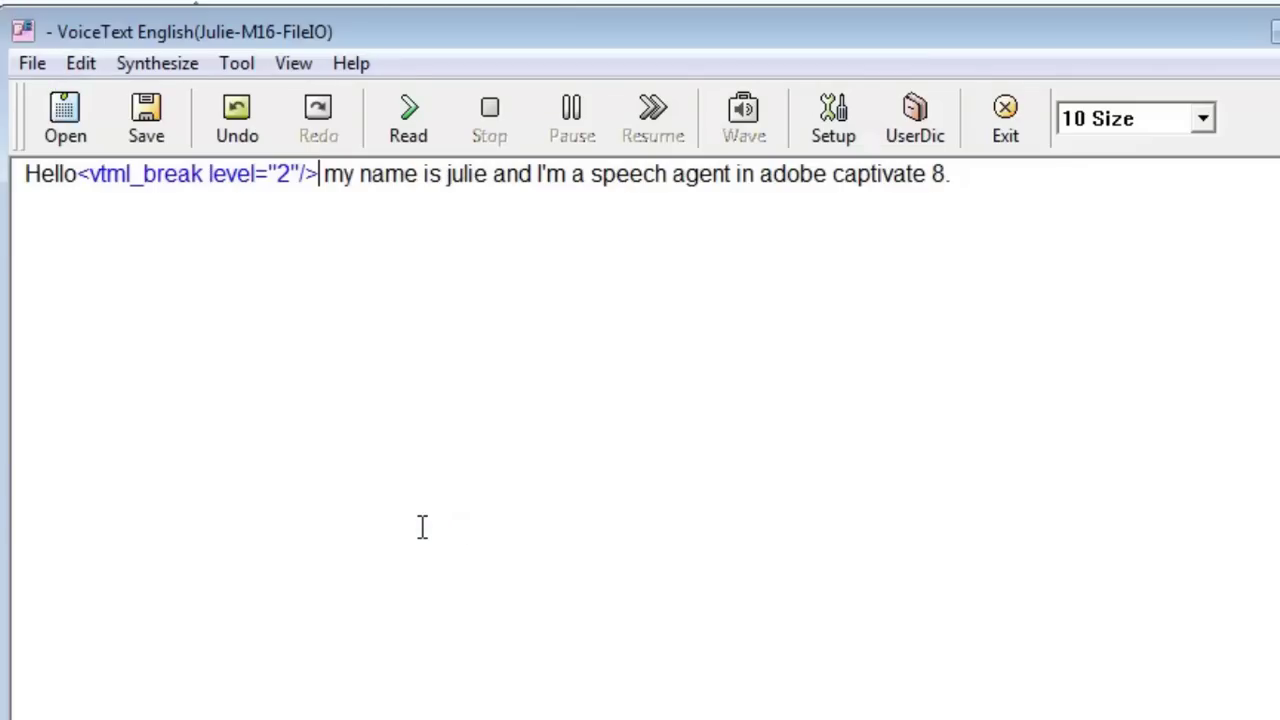
click(489, 174)
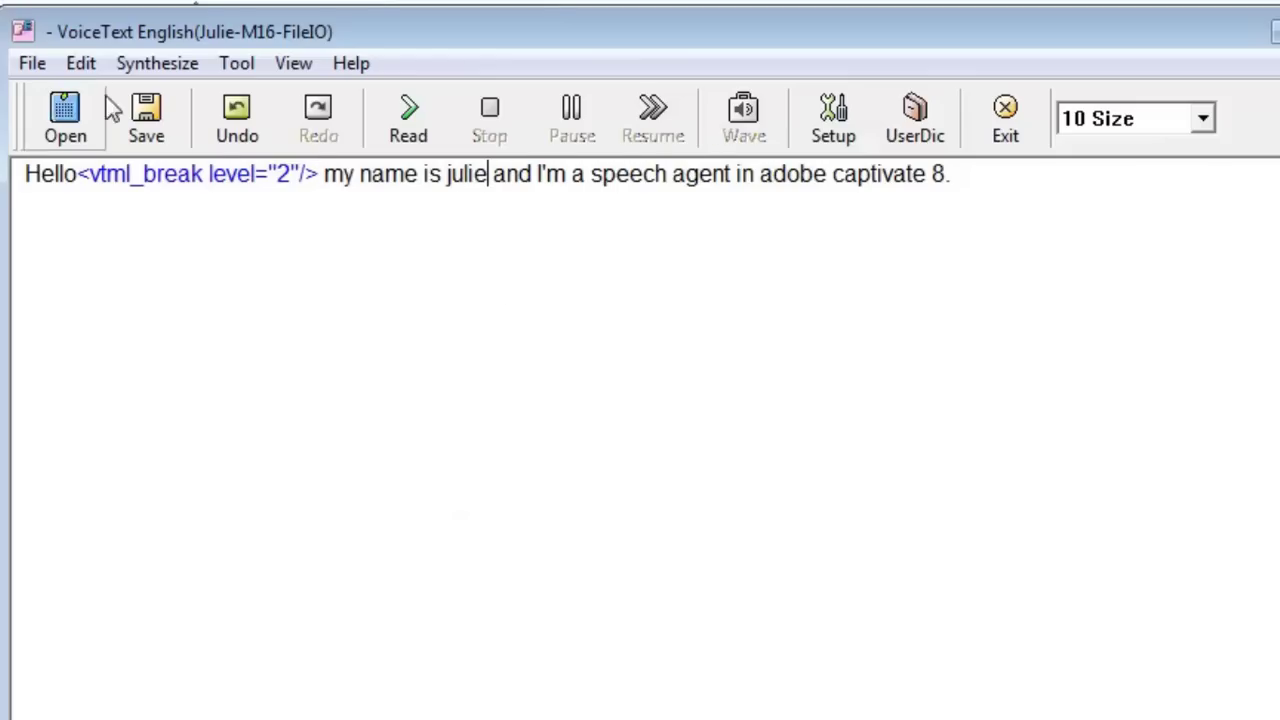
click(81, 63)
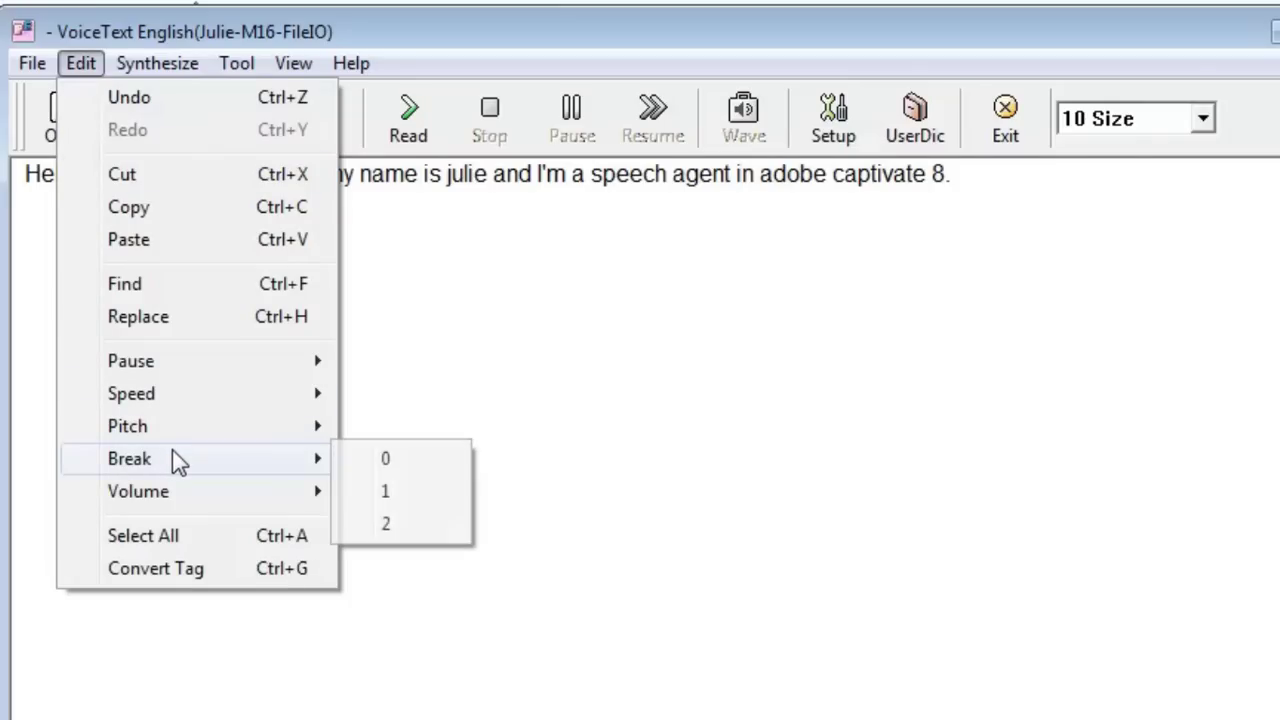
click(406, 525)
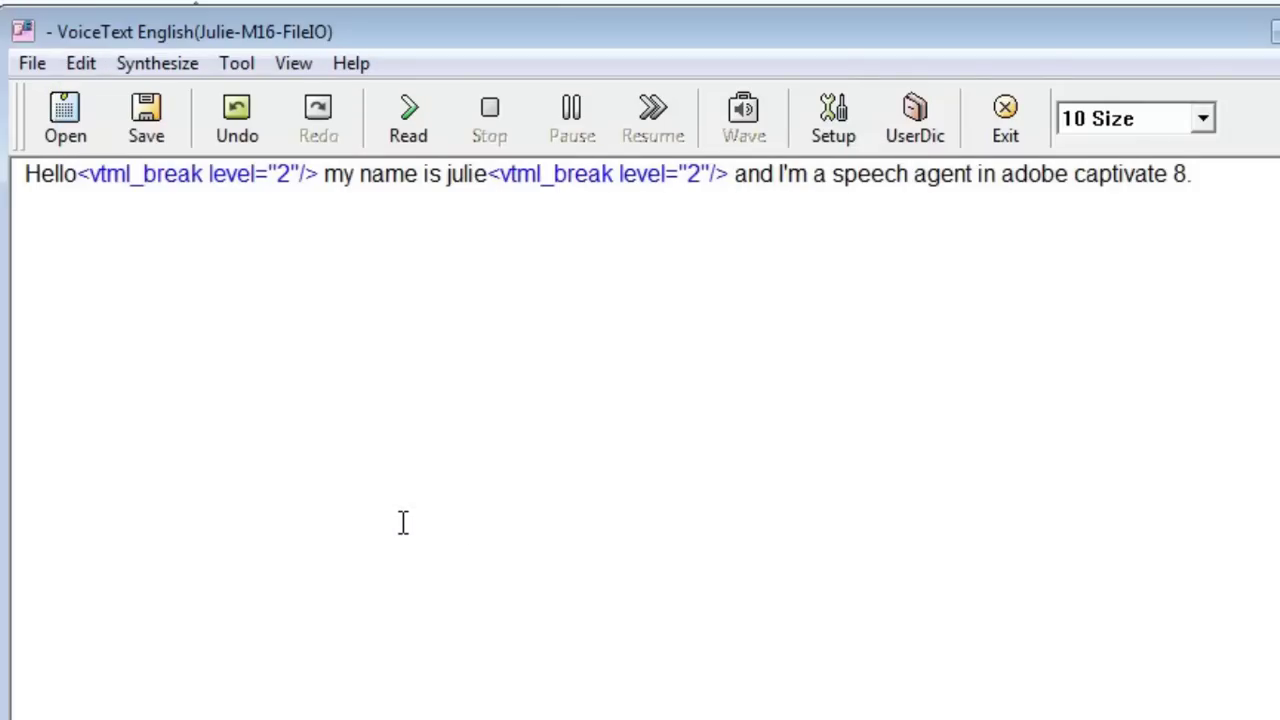
click(973, 176)
click(89, 74)
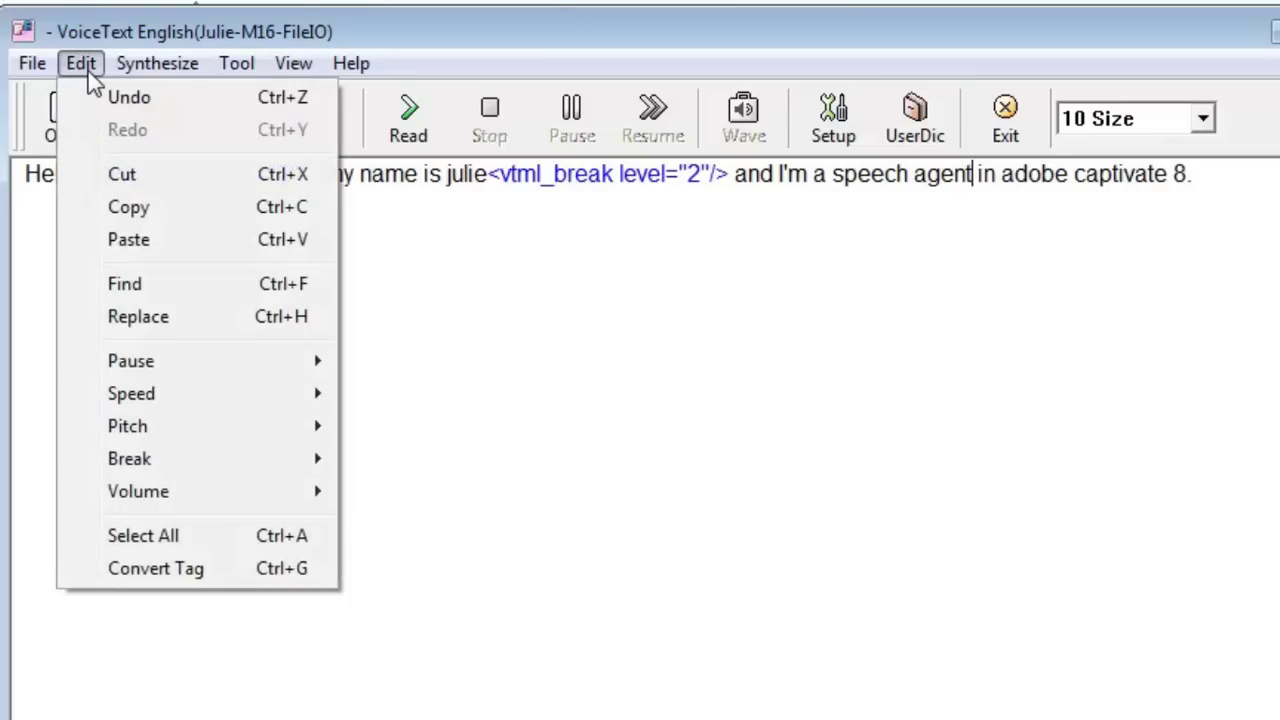
mouse_move(177, 463)
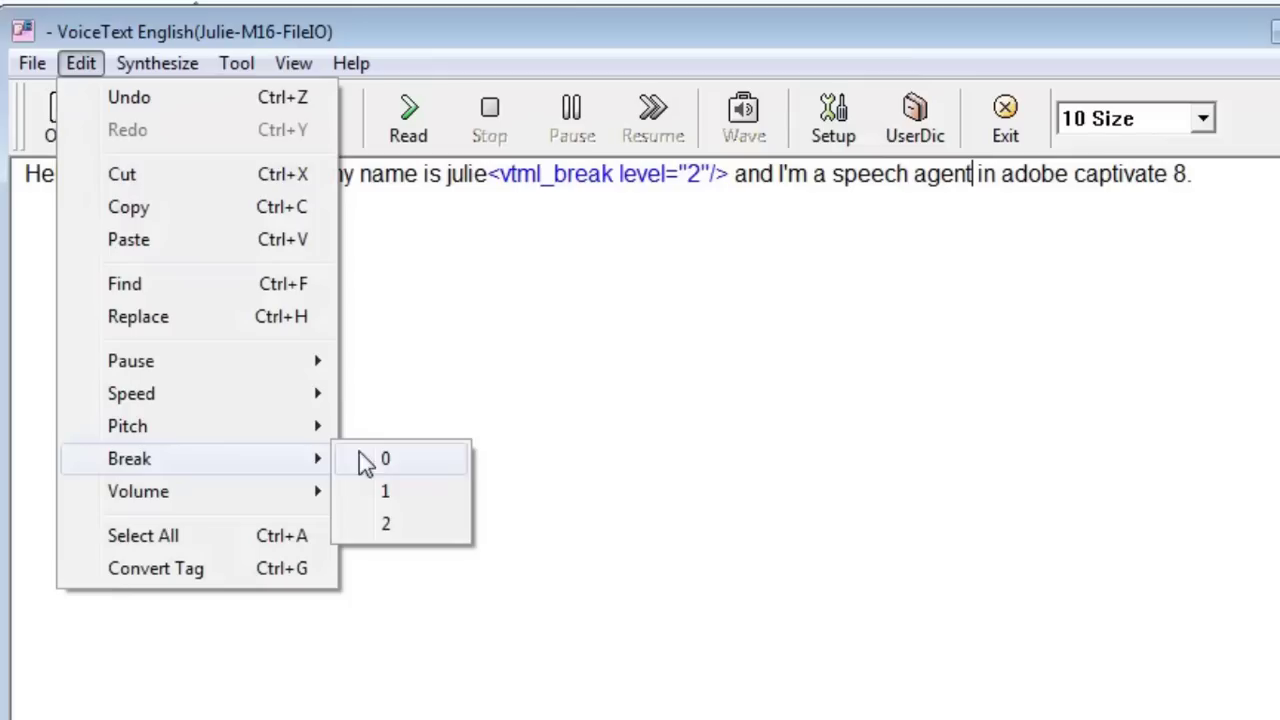
click(412, 494)
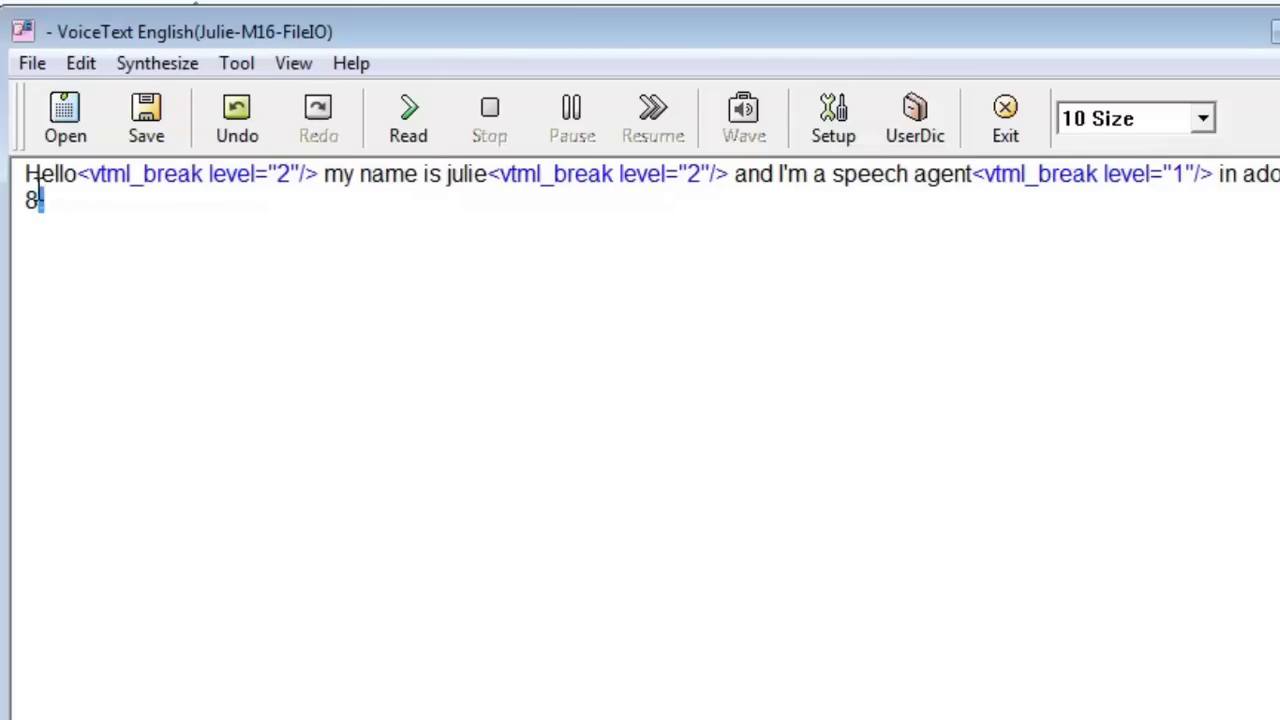
Step: Select the entire tagged sentence and bring up the Edit > Speed options
drag(44, 202, 22, 175)
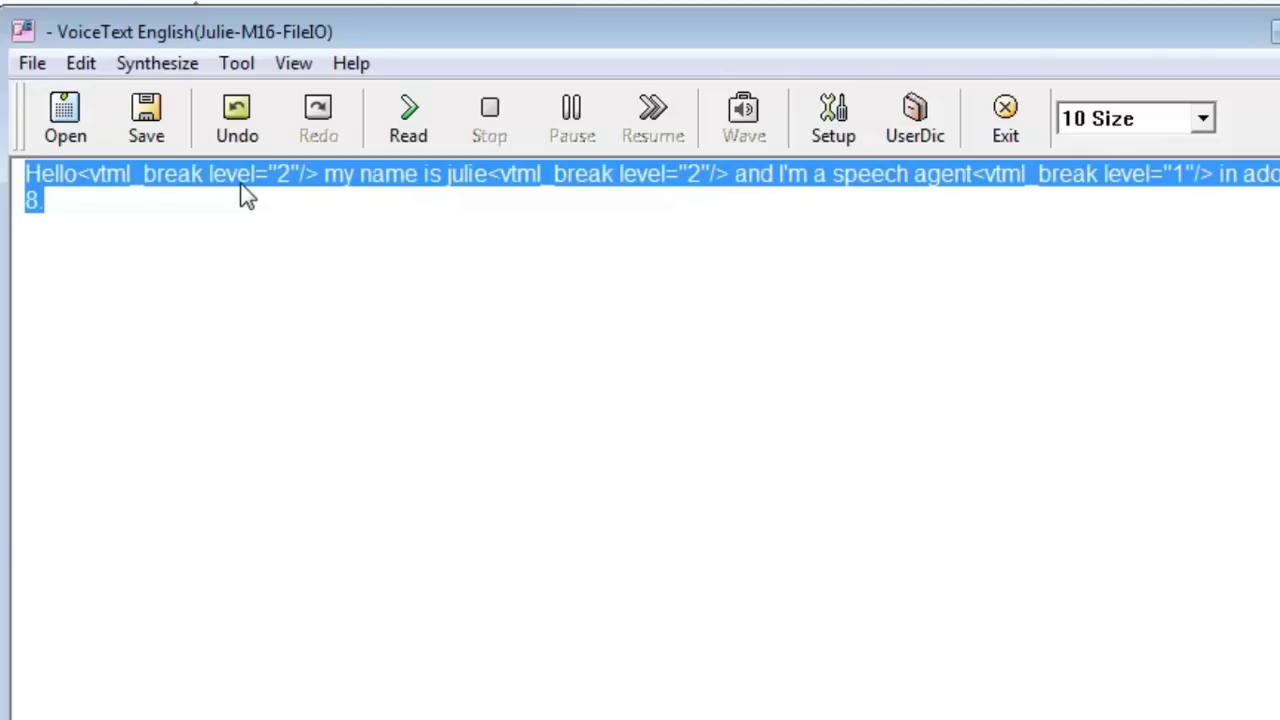
click(81, 63)
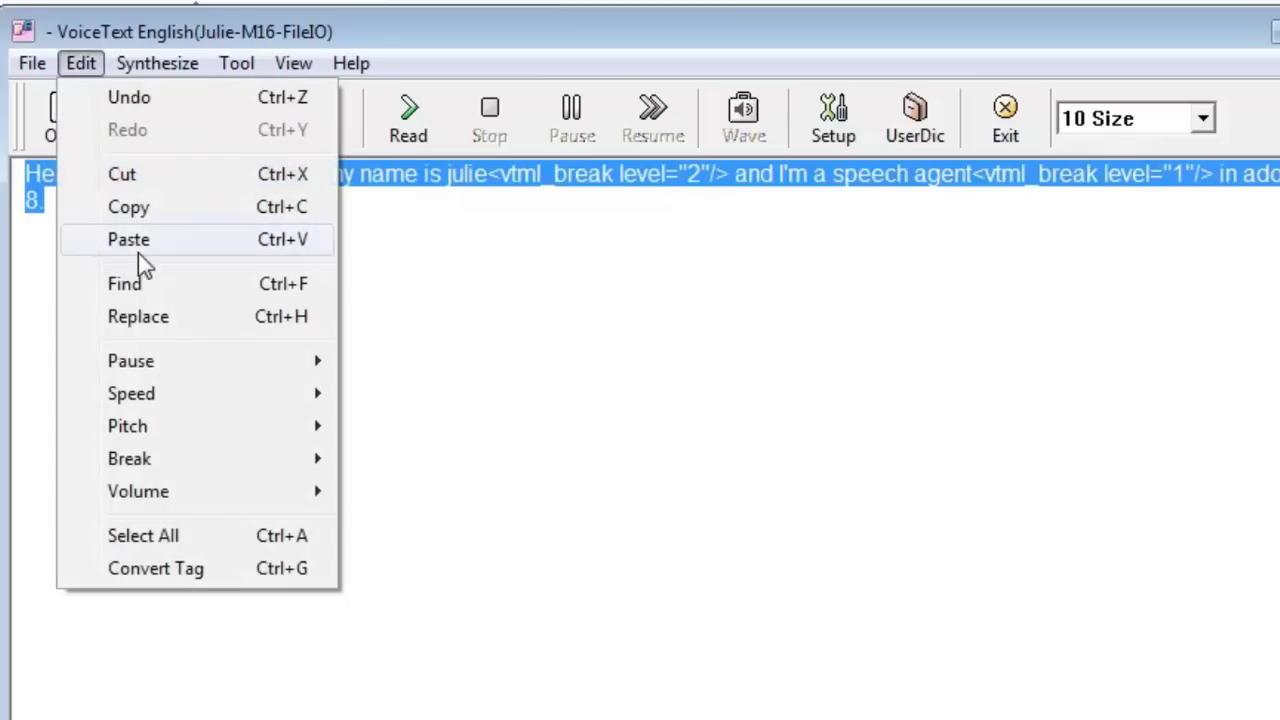
mouse_move(147, 393)
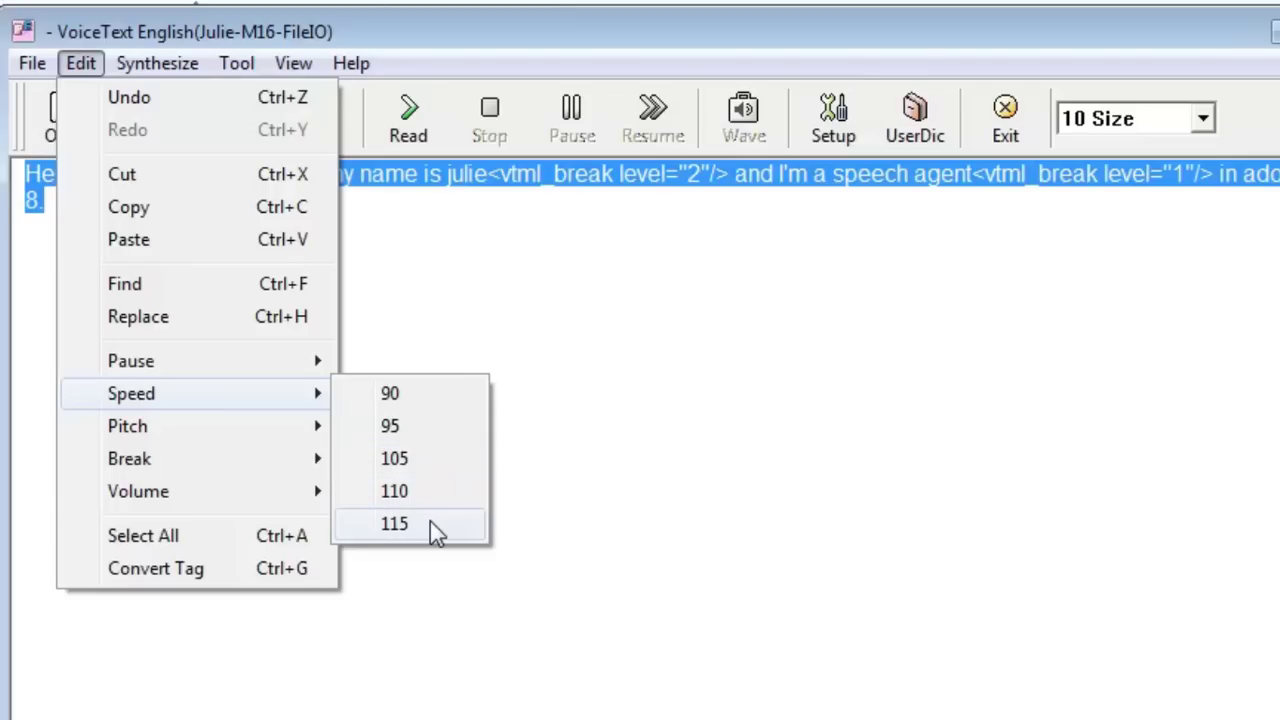
Step: Apply speed 105 to the sentence and place it on its own line between the speed tags
click(429, 466)
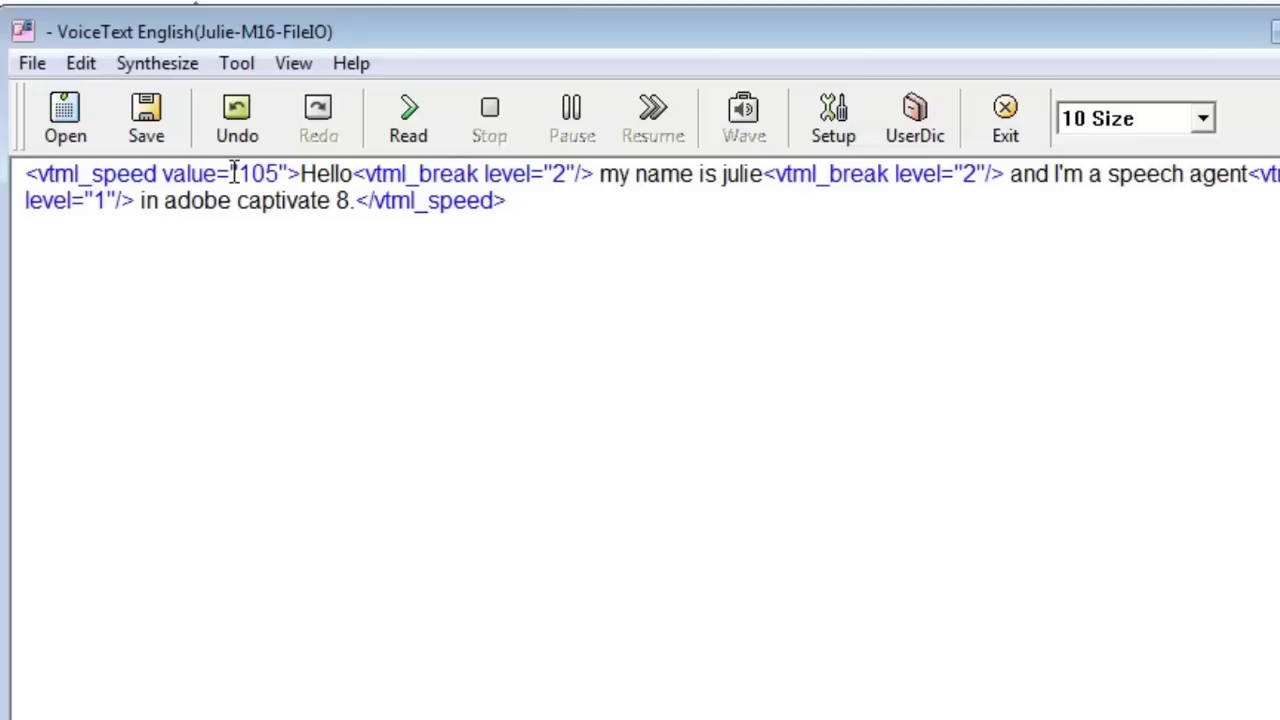
click(300, 174)
key(Return)
key(Return)
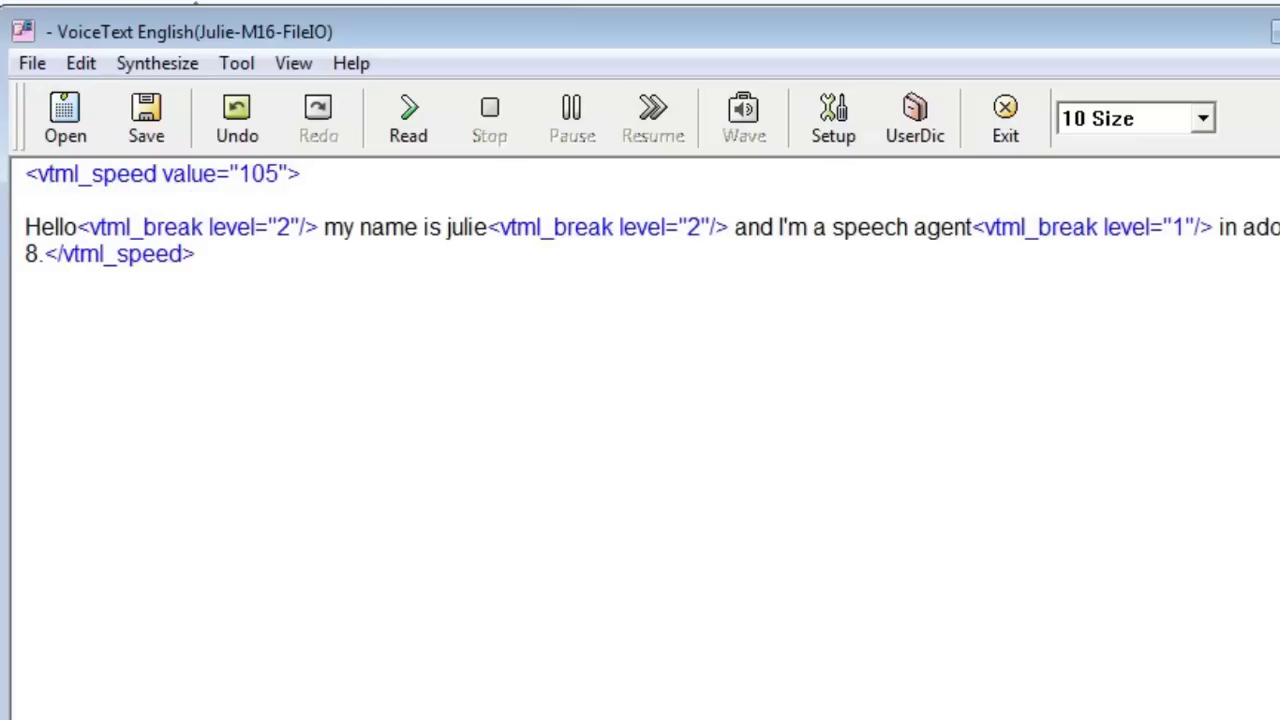
click(46, 256)
key(Return)
key(Return)
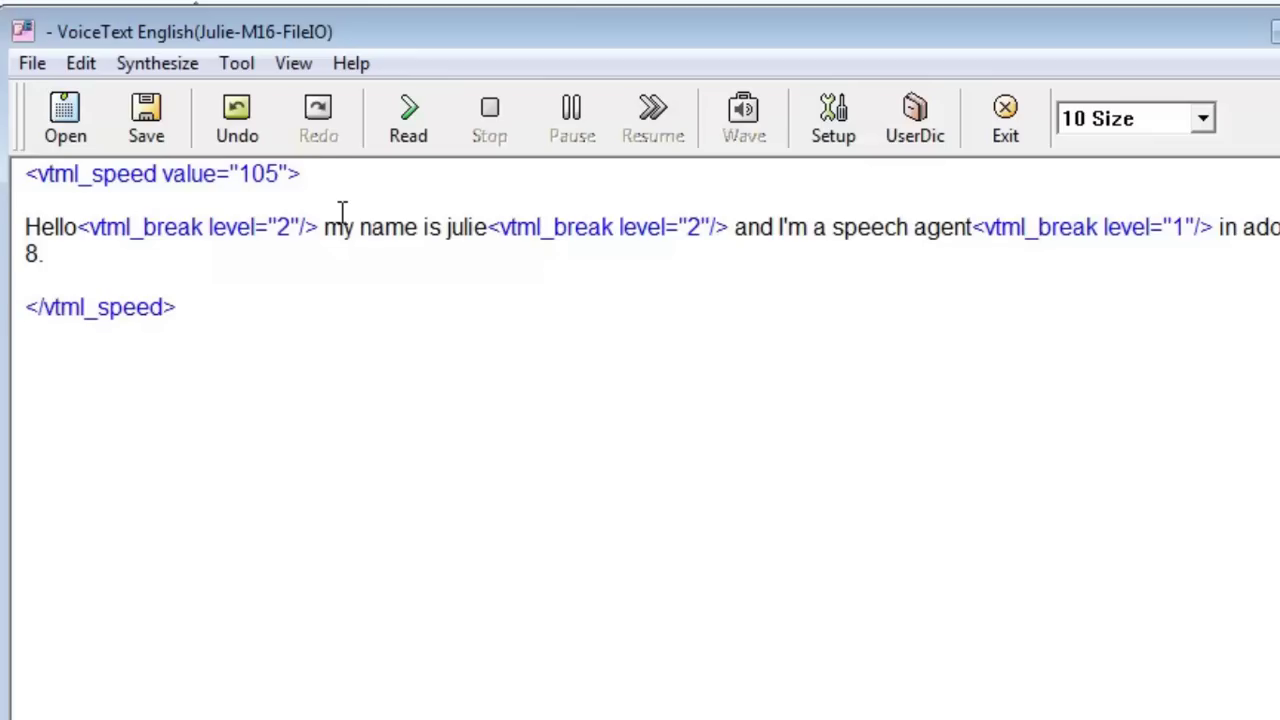
Step: Change the speed value from 105 to 104
drag(323, 171, 17, 171)
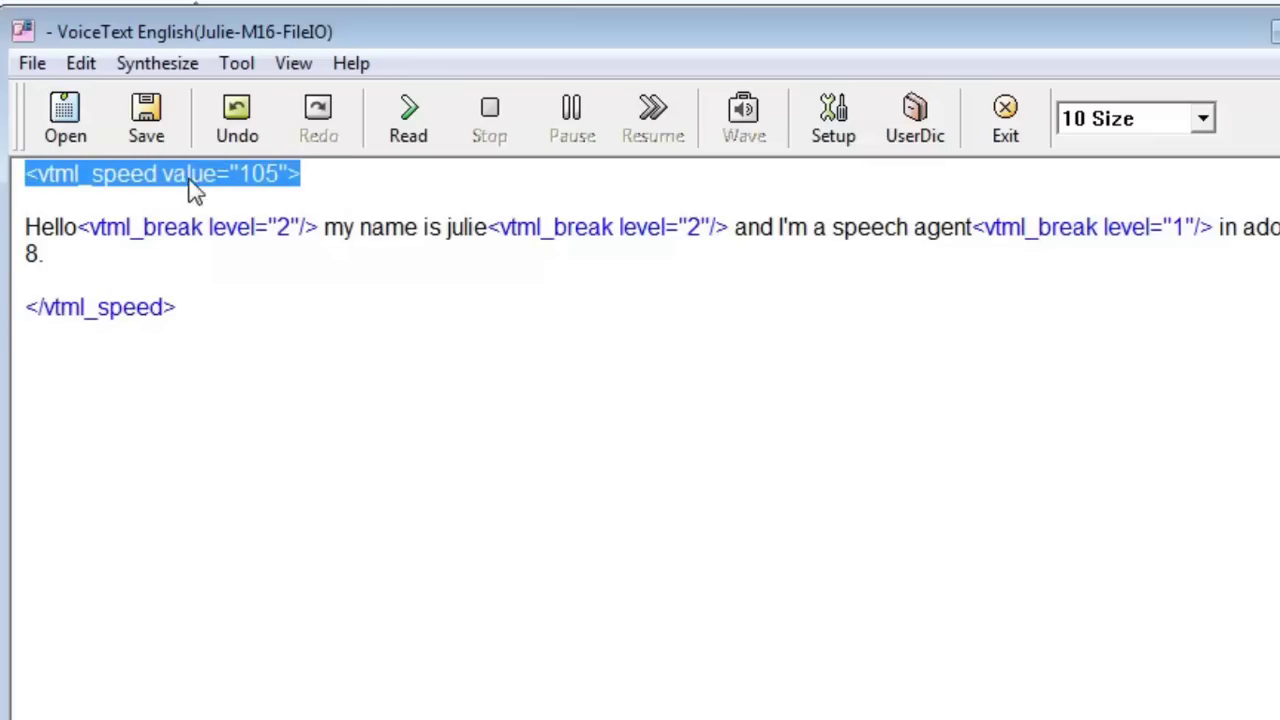
click(279, 176)
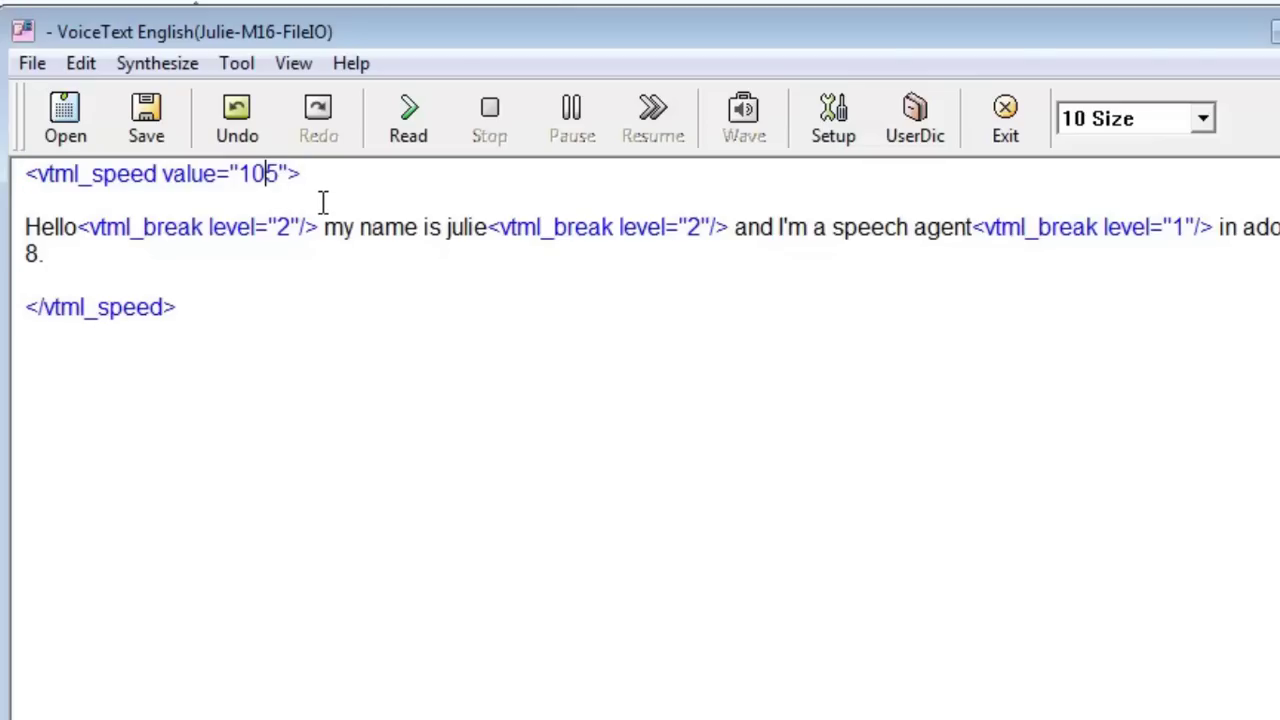
key(shift+Right)
text(4)
Step: Delete the blank lines above the closing speed tag and below the opening tag
drag(177, 307, 17, 312)
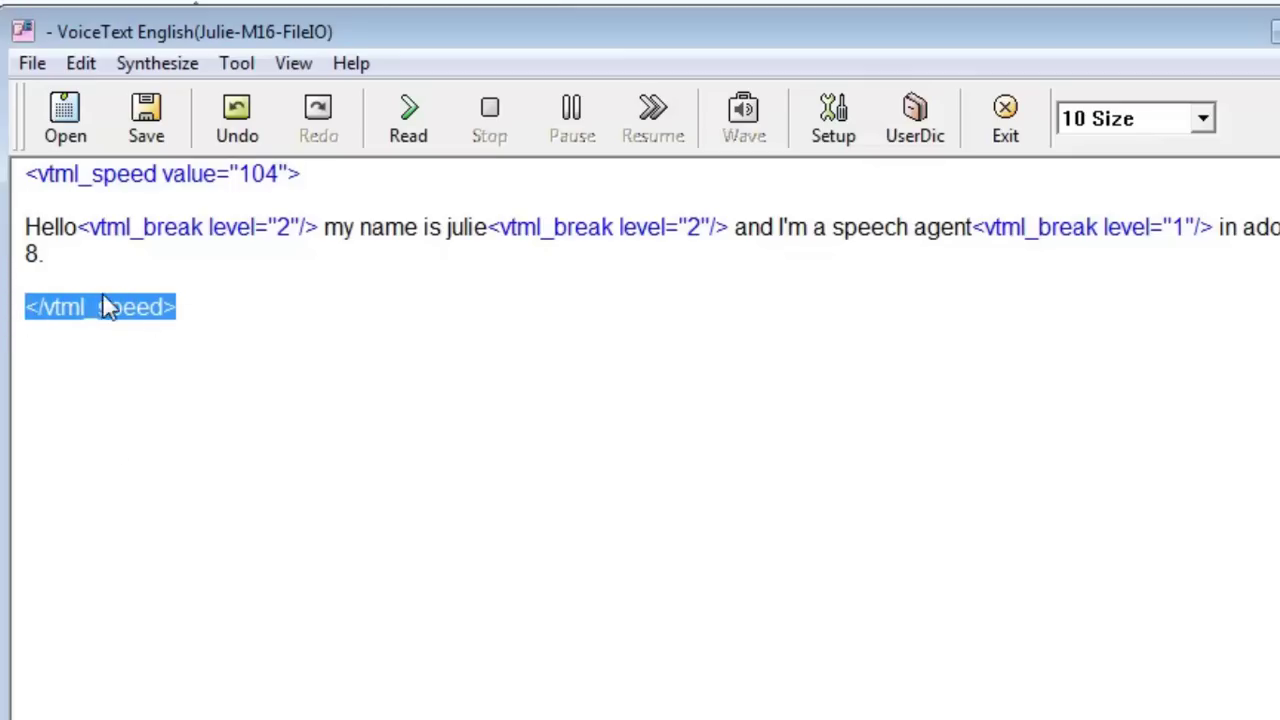
click(30, 282)
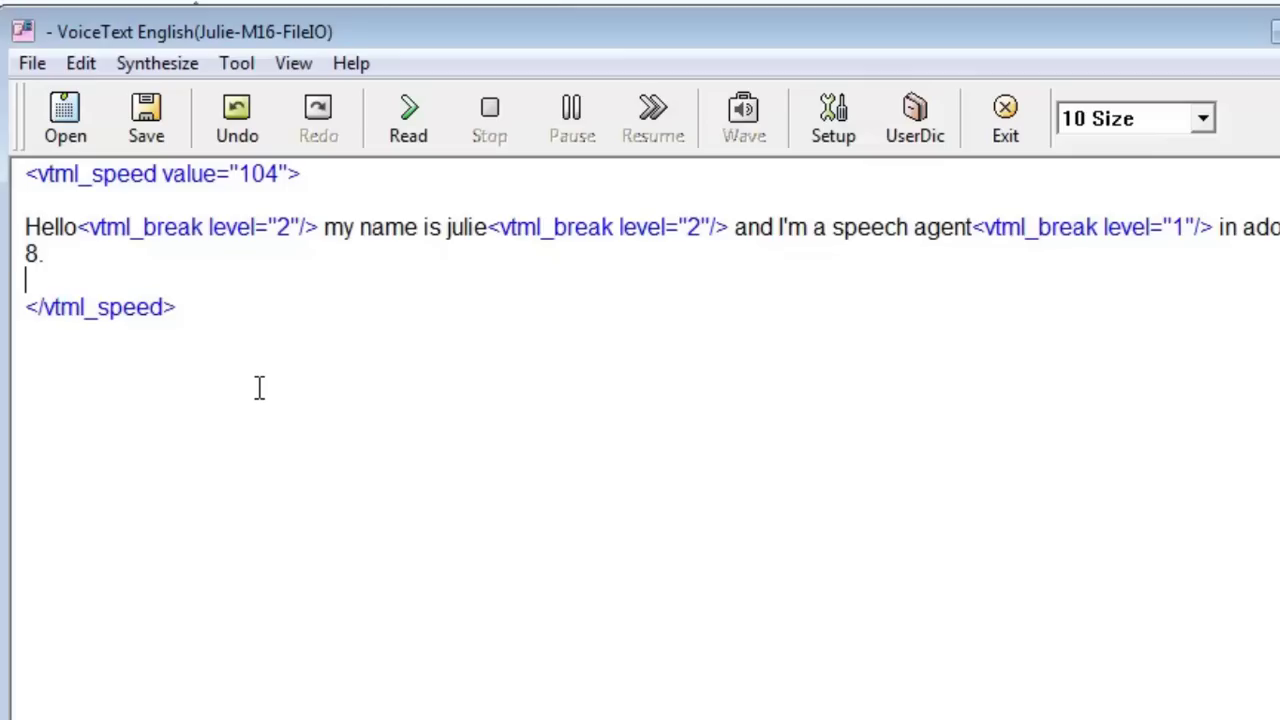
key(Delete)
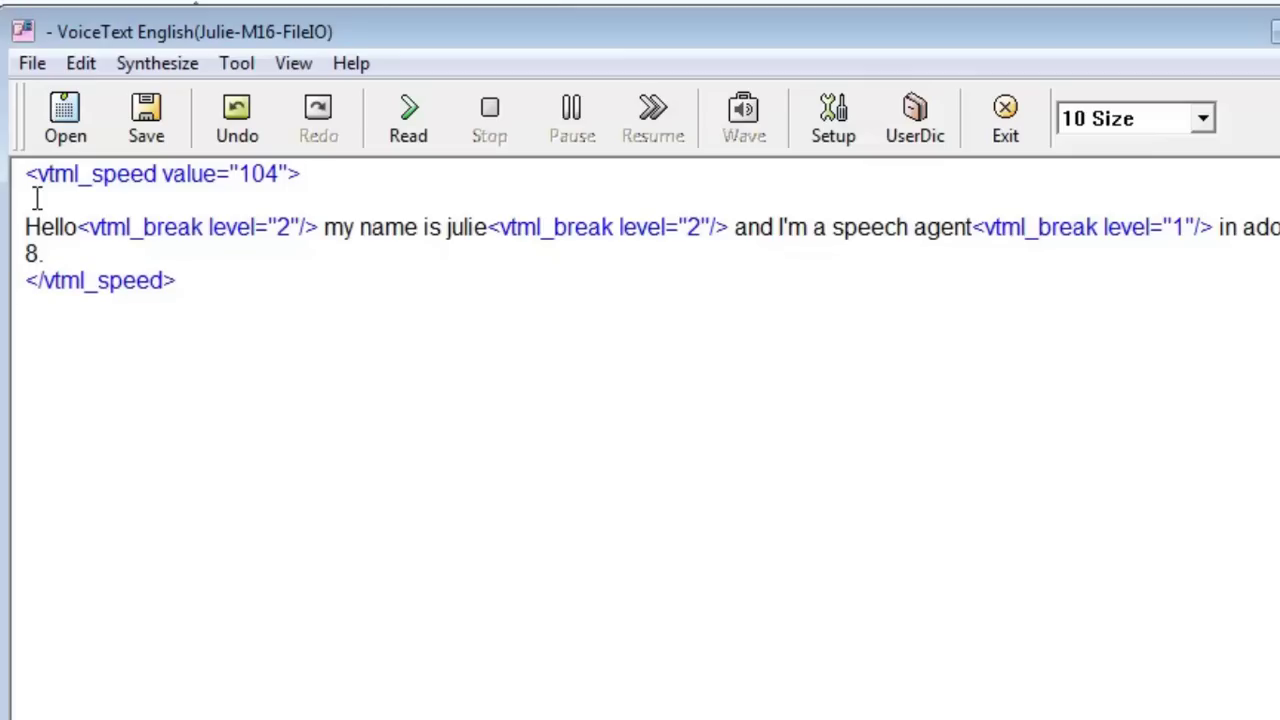
key(Delete)
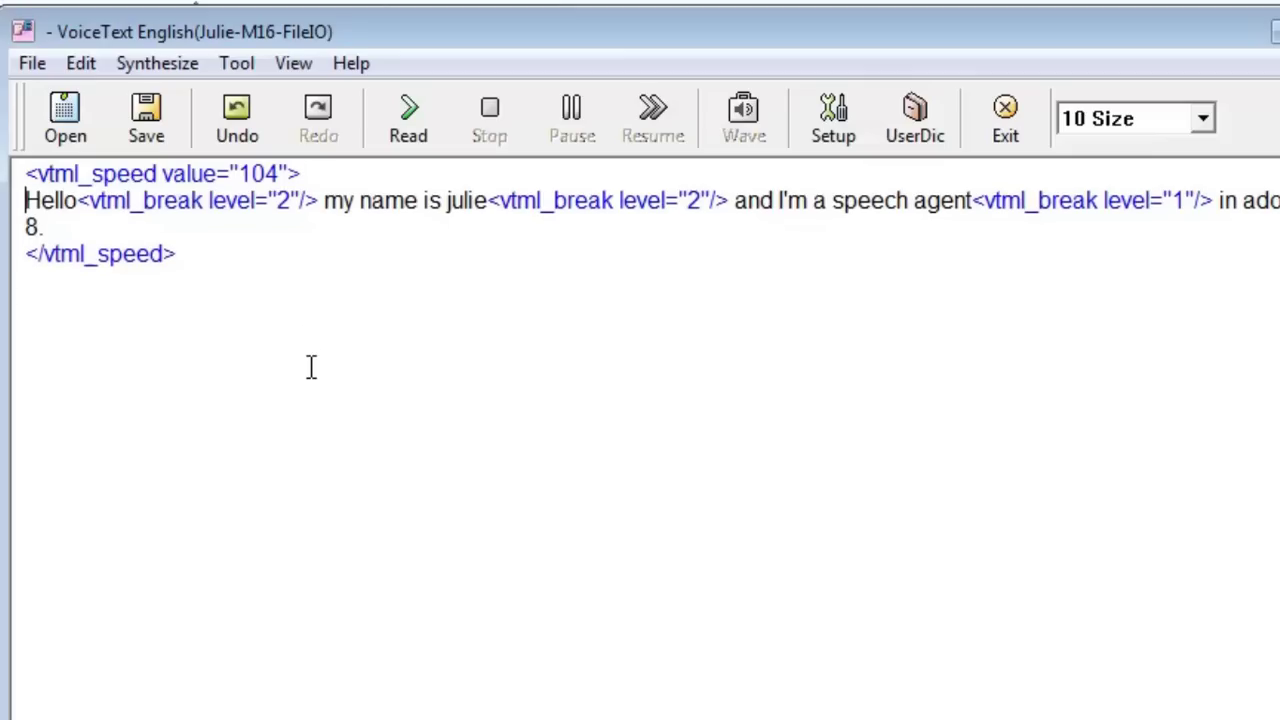
click(410, 130)
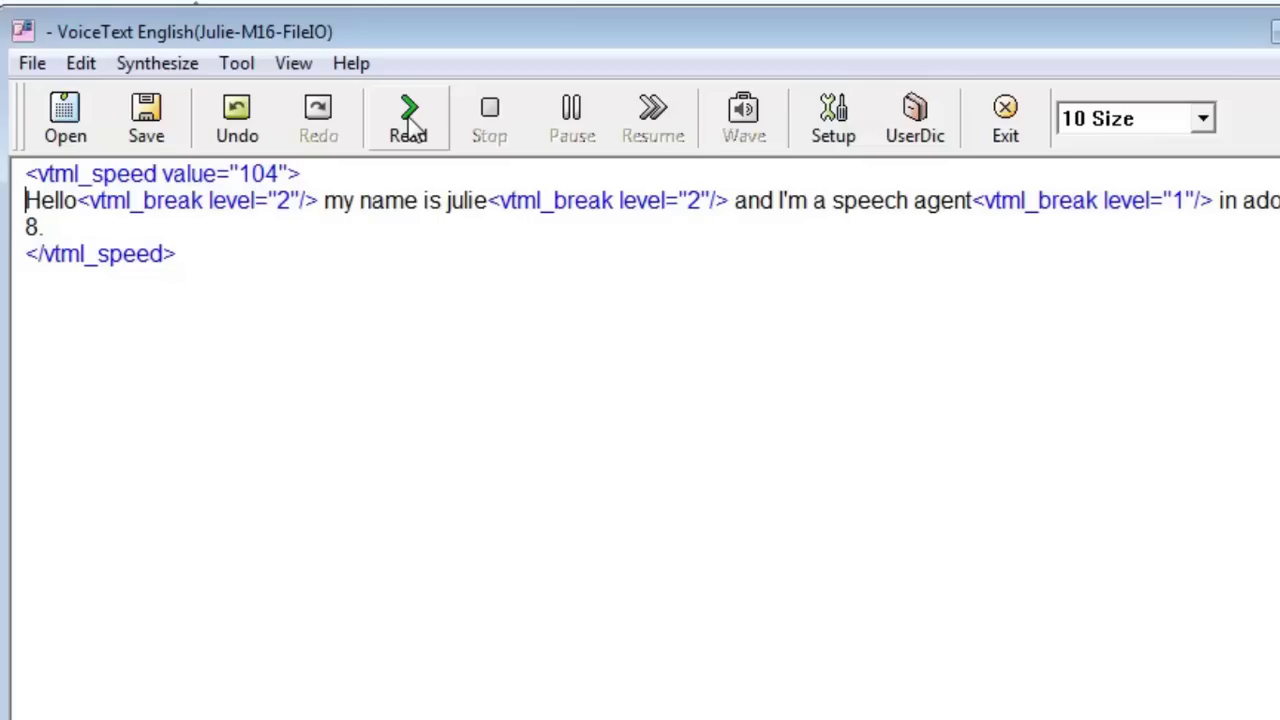
click(410, 126)
Step: Copy the full VTML-tagged narration text from VoiceText and return to Captivate
drag(190, 255, 8, 176)
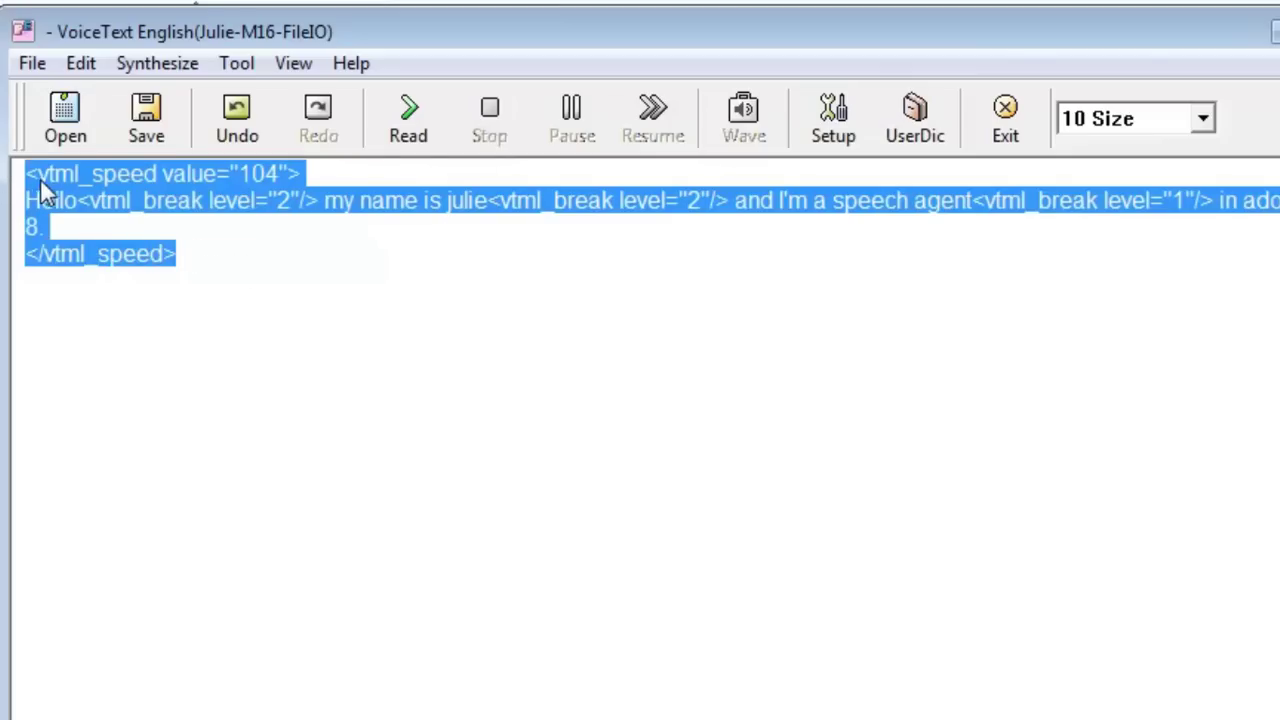
right_click(50, 190)
click(122, 277)
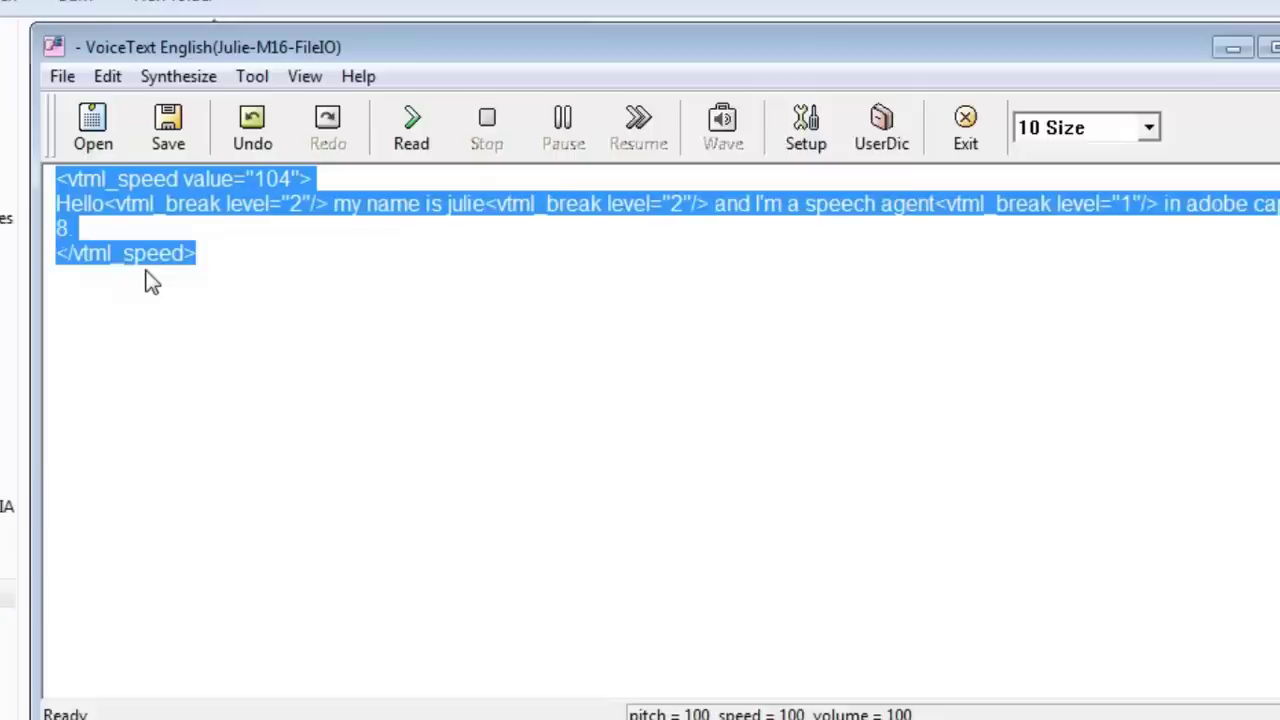
click(597, 703)
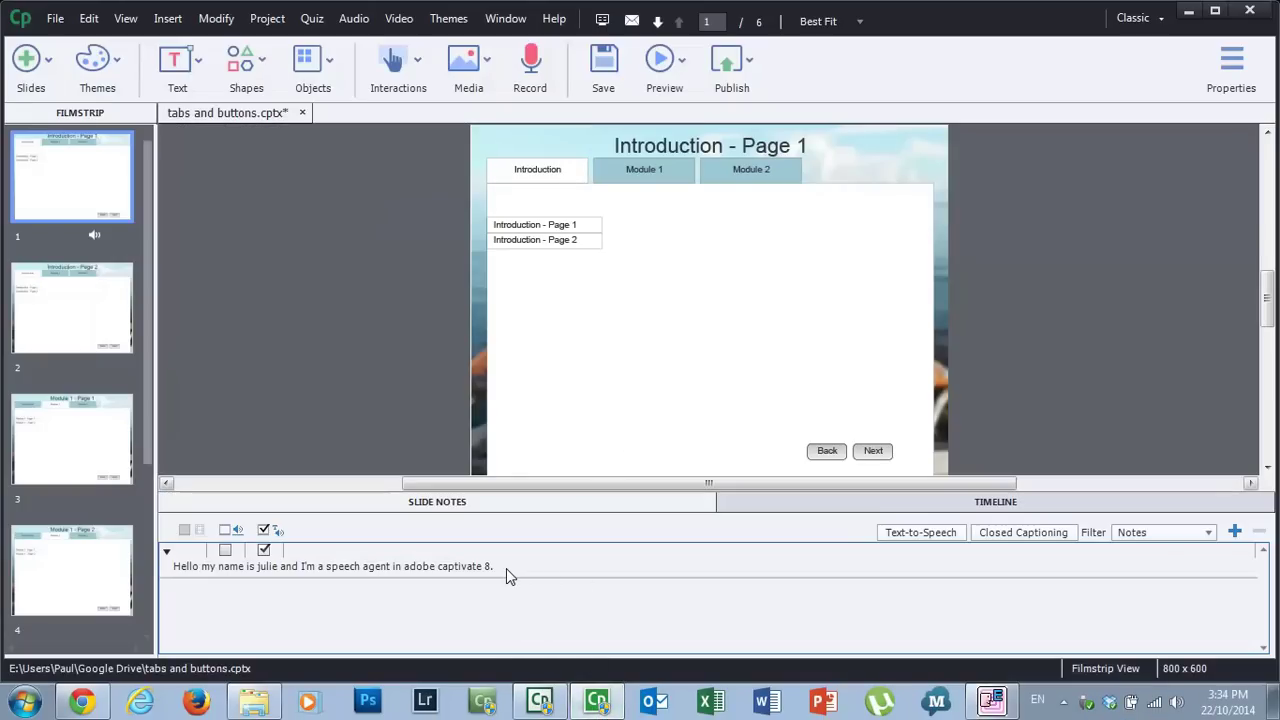
Step: Paste the tagged text over Slide 1's narration sentence, regenerate the audio and close Speech Management
click(921, 532)
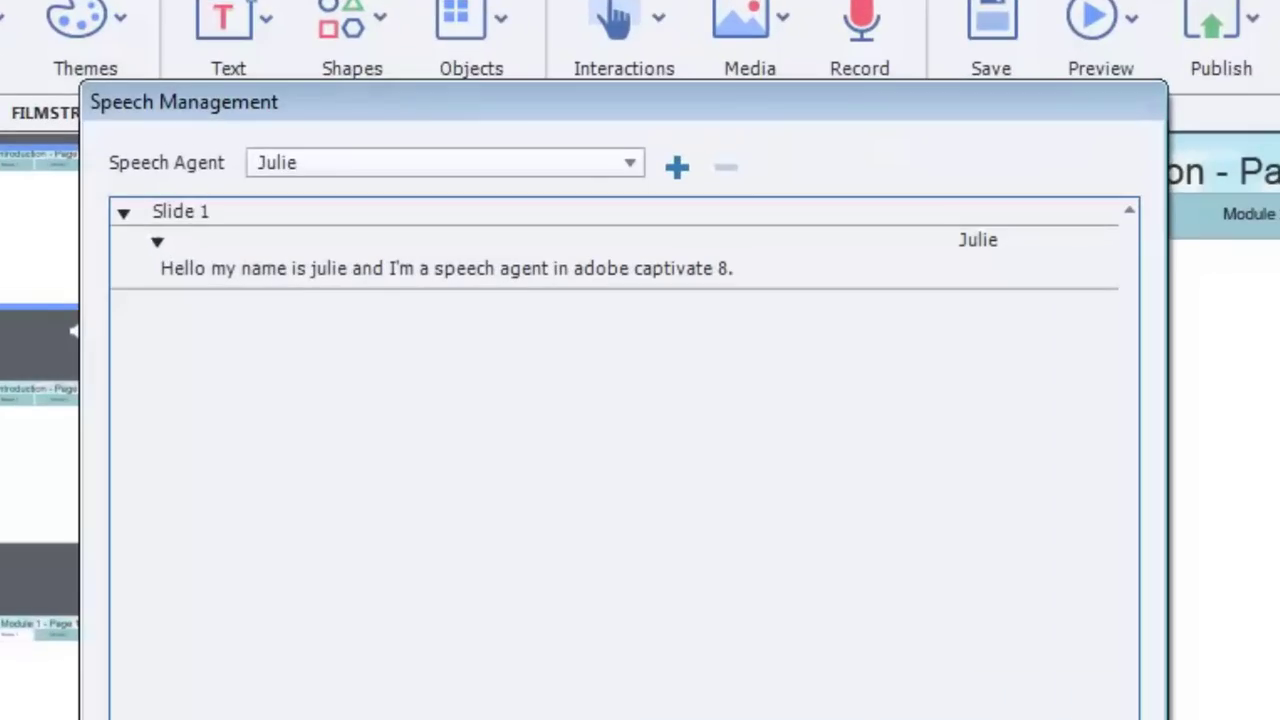
click(385, 266)
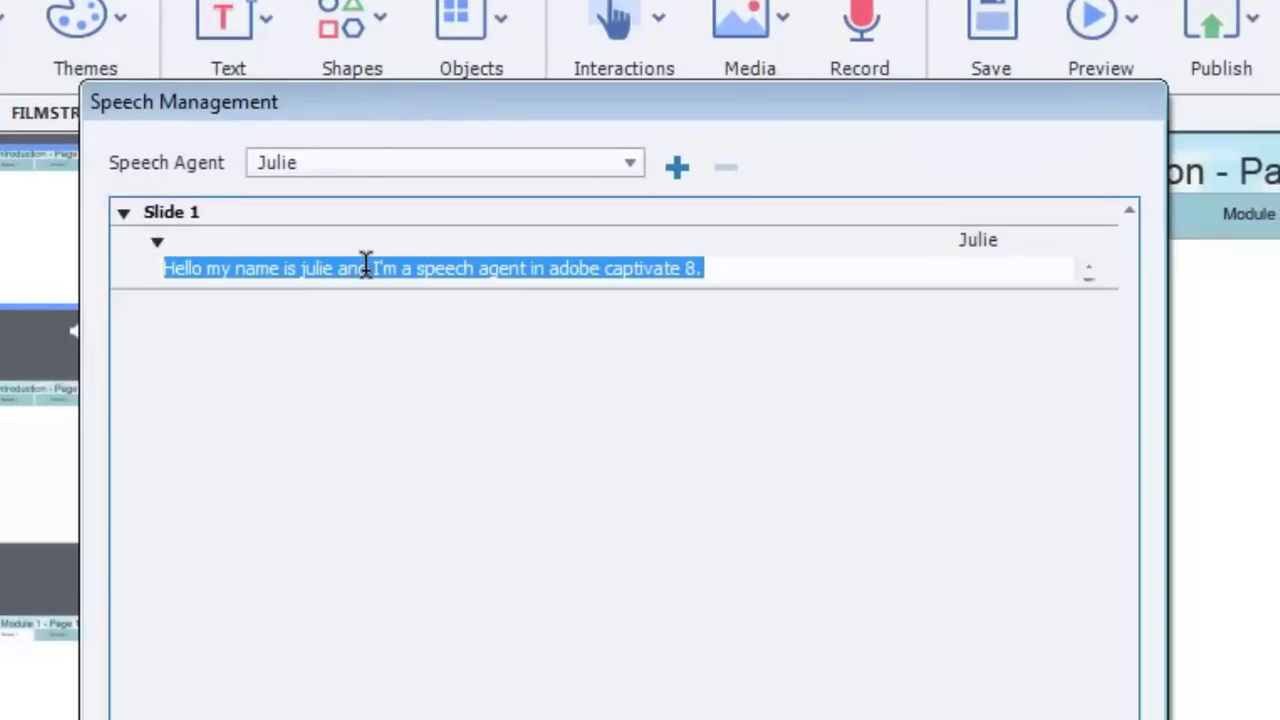
right_click(377, 268)
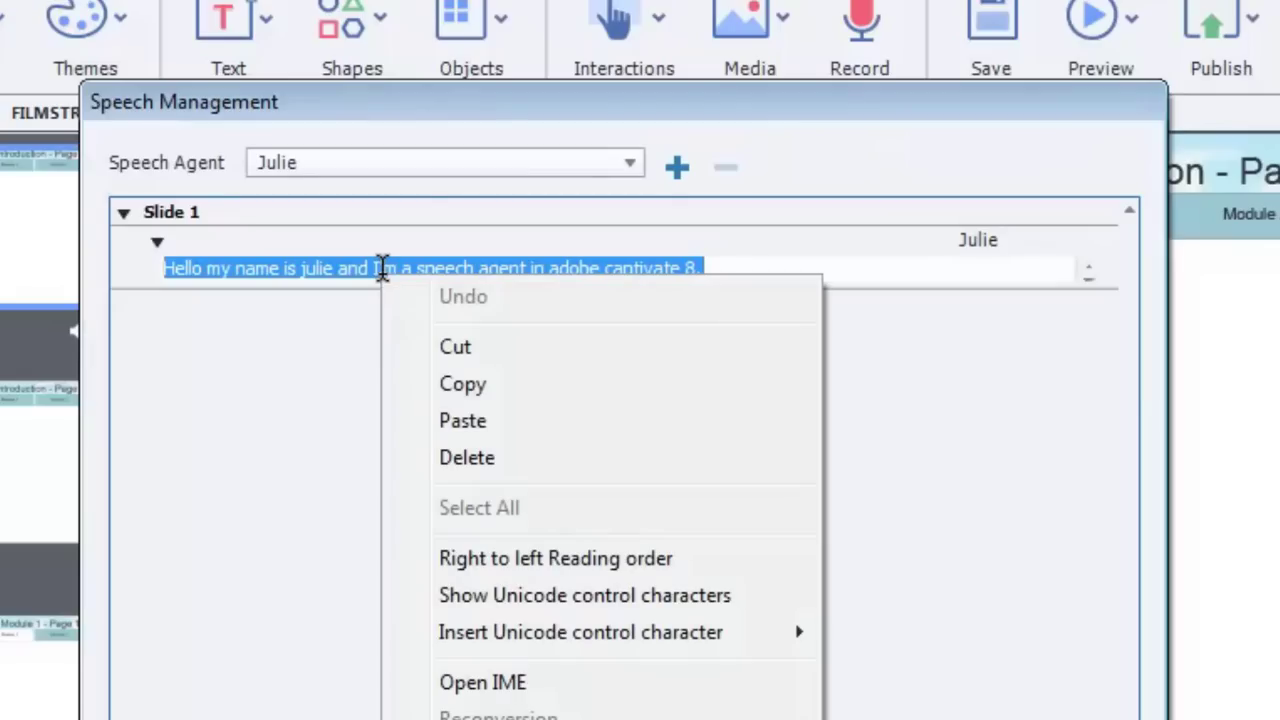
click(500, 417)
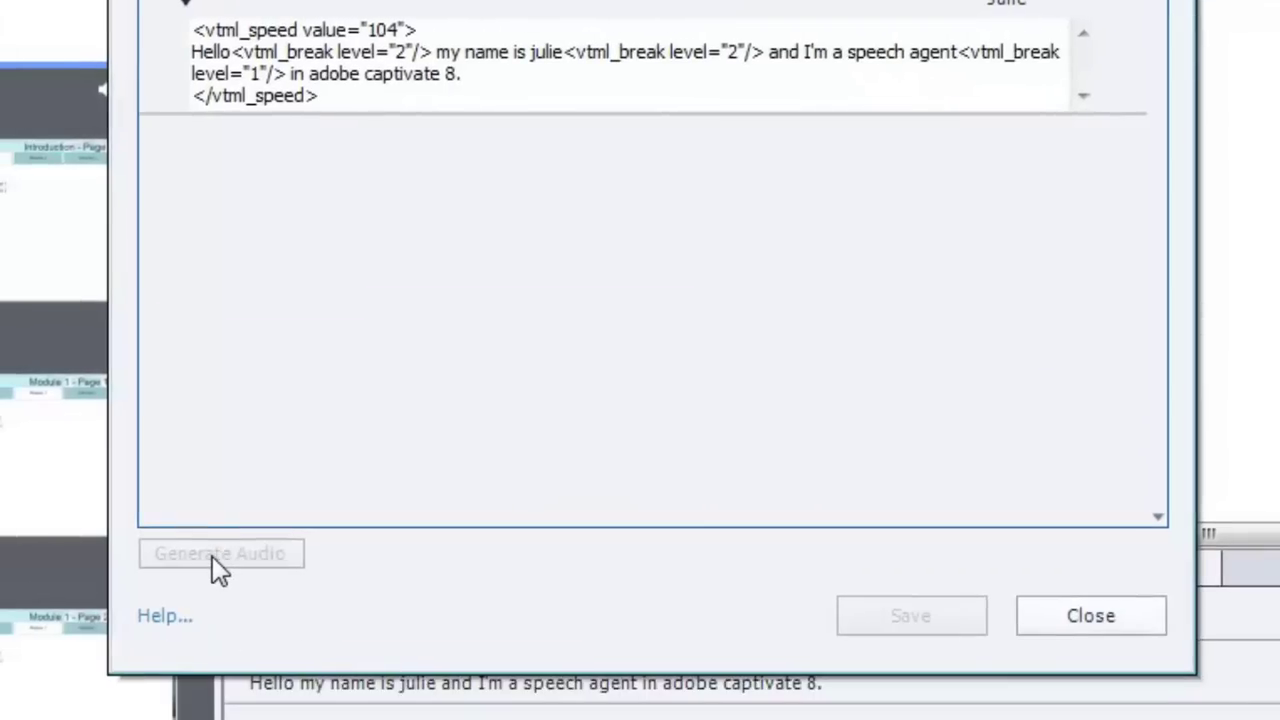
click(212, 556)
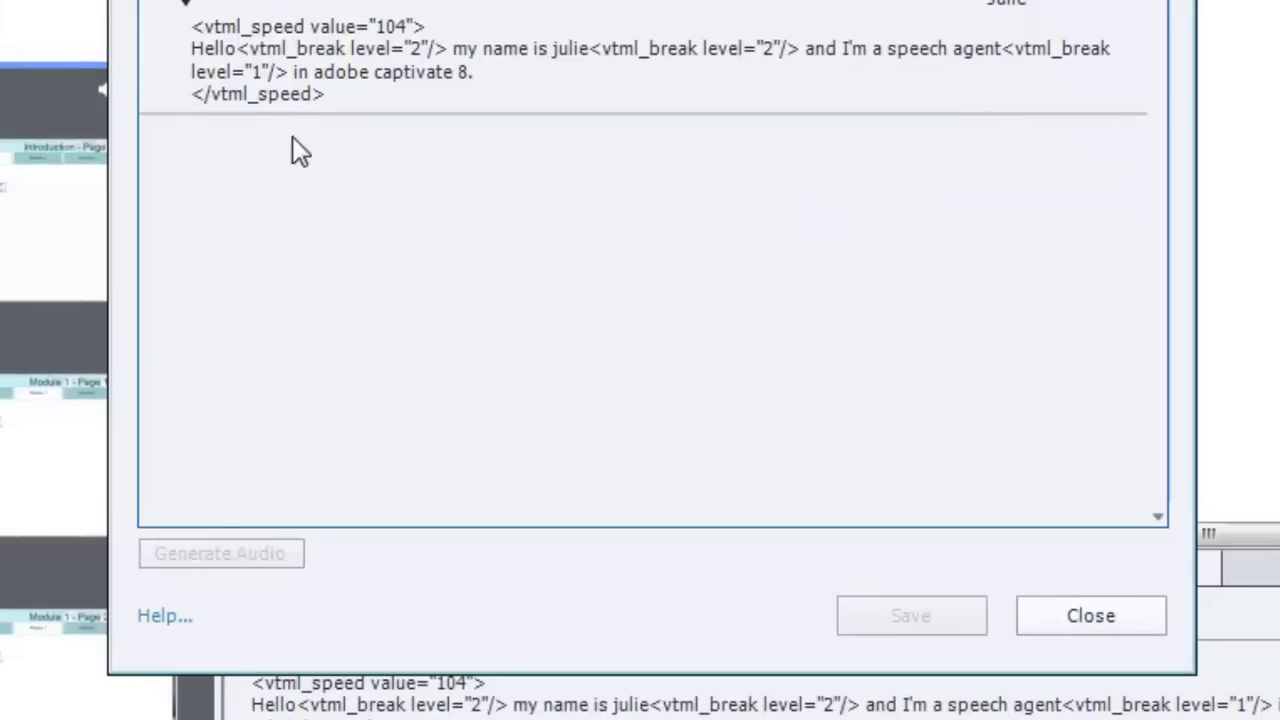
click(1097, 613)
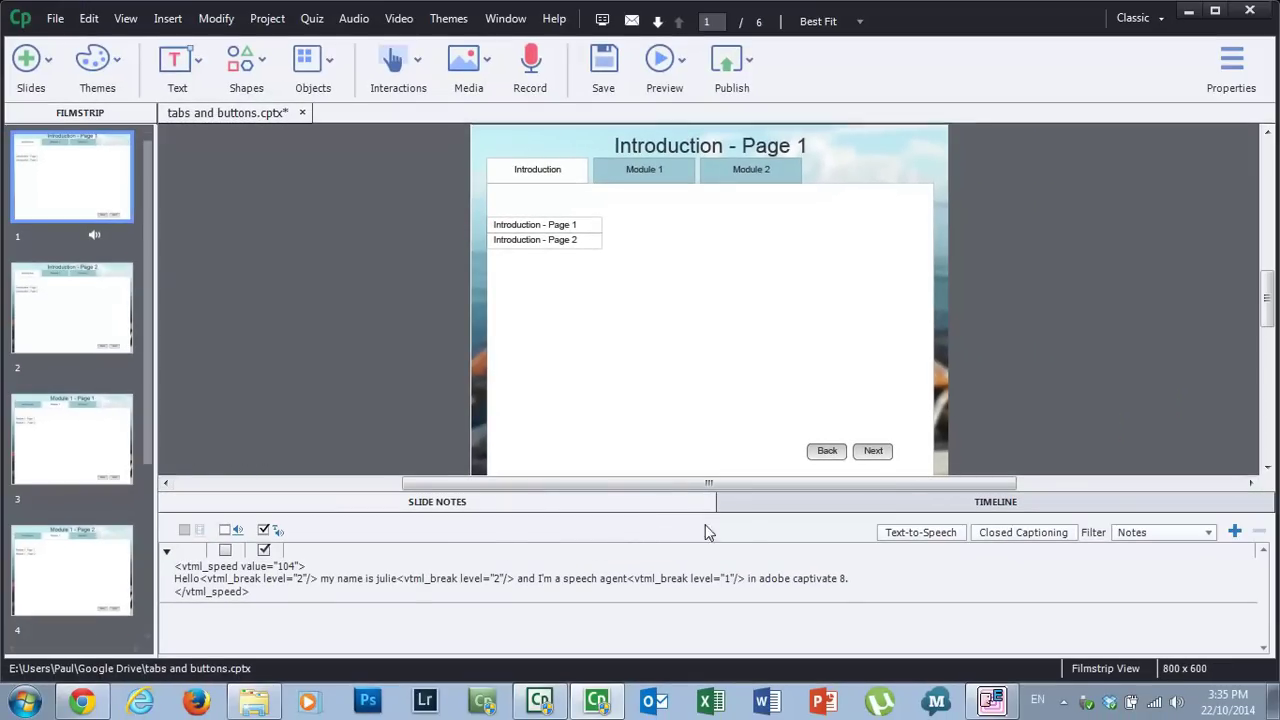
Step: Show Slide 1's timeline and play the regenerated 4.7s Text to Audio6 narration
click(785, 507)
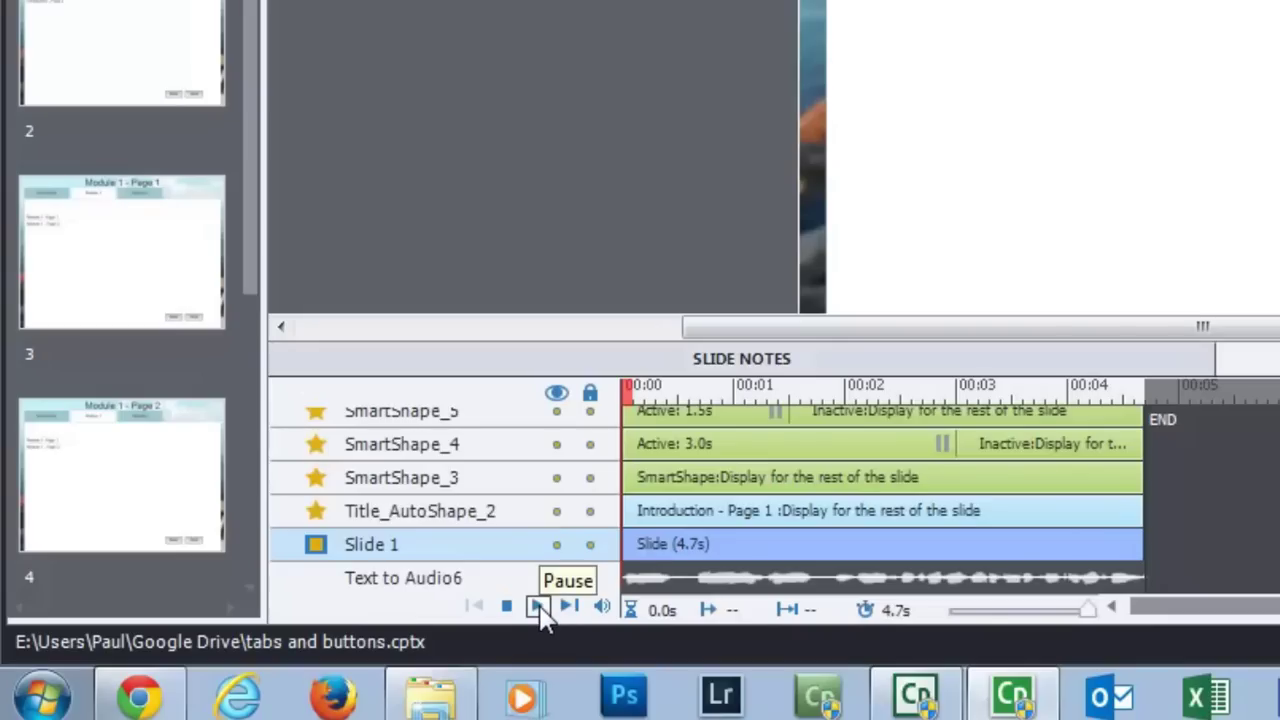
click(538, 607)
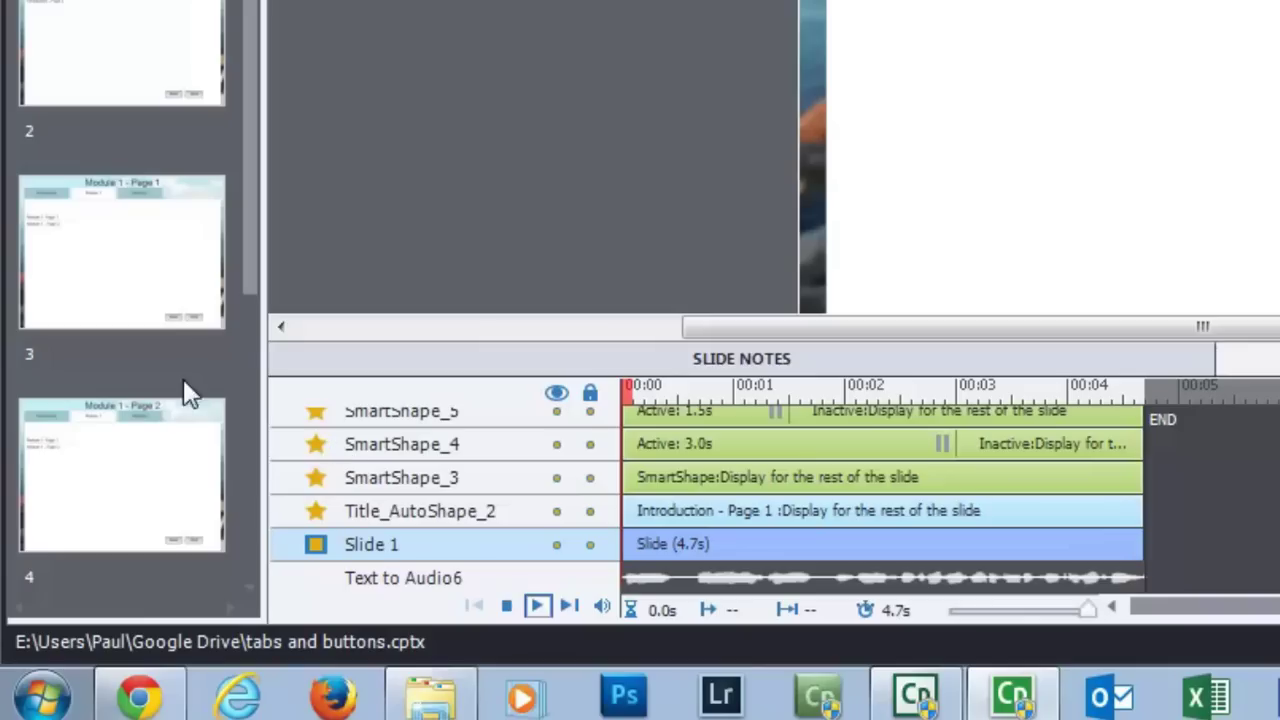
Step: Bring up the VTML tag guide PDF in Chrome and jump to its <vtml_partofsp> section via the table of contents
mouse_move(140, 697)
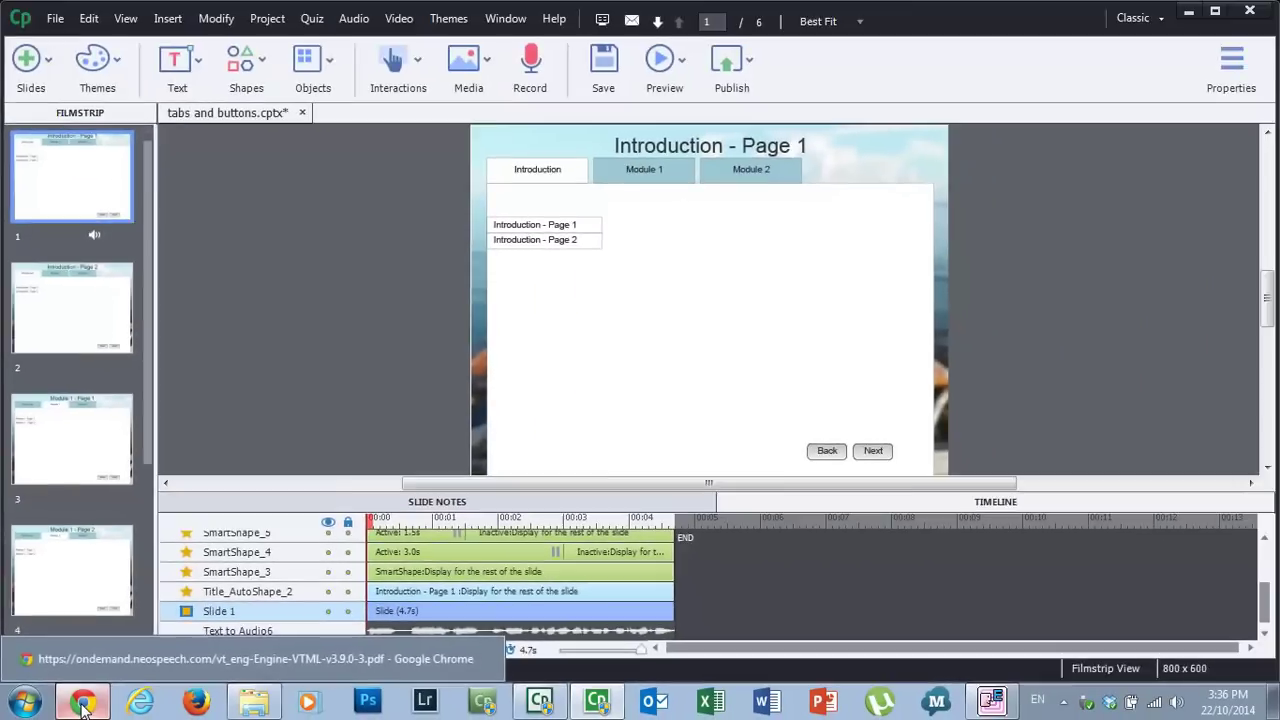
click(140, 699)
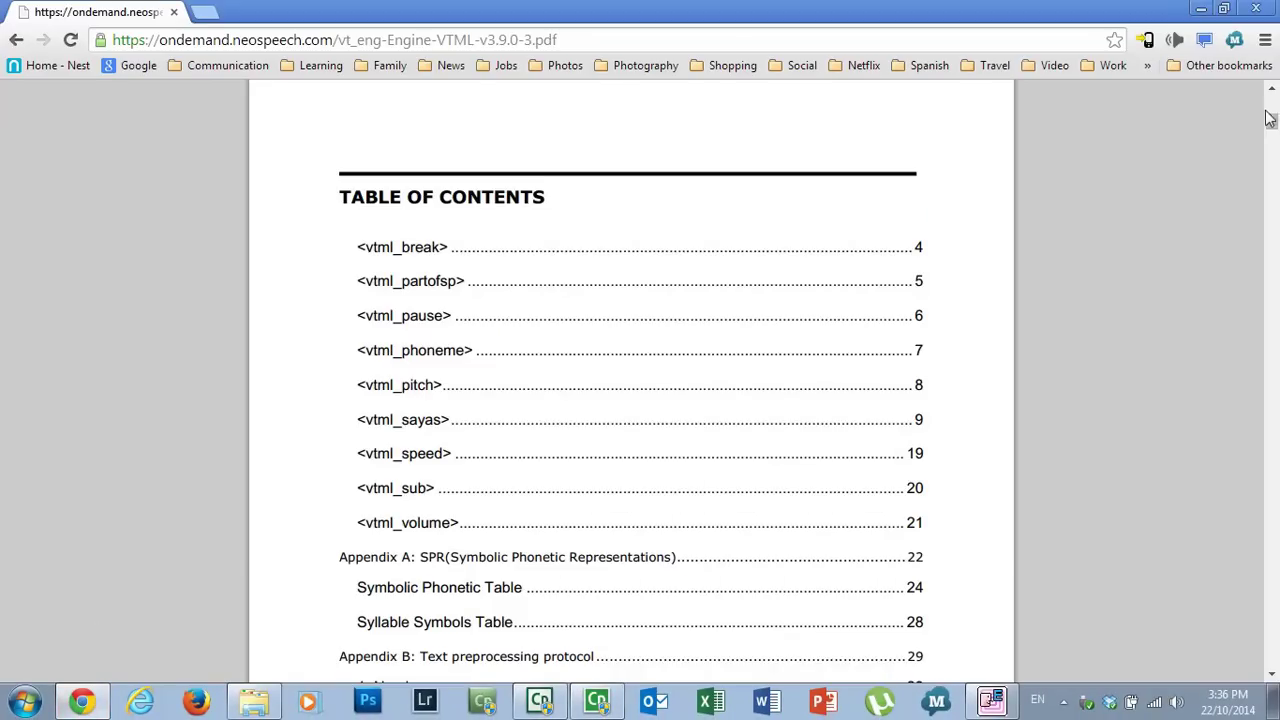
drag(1272, 121, 1272, 104)
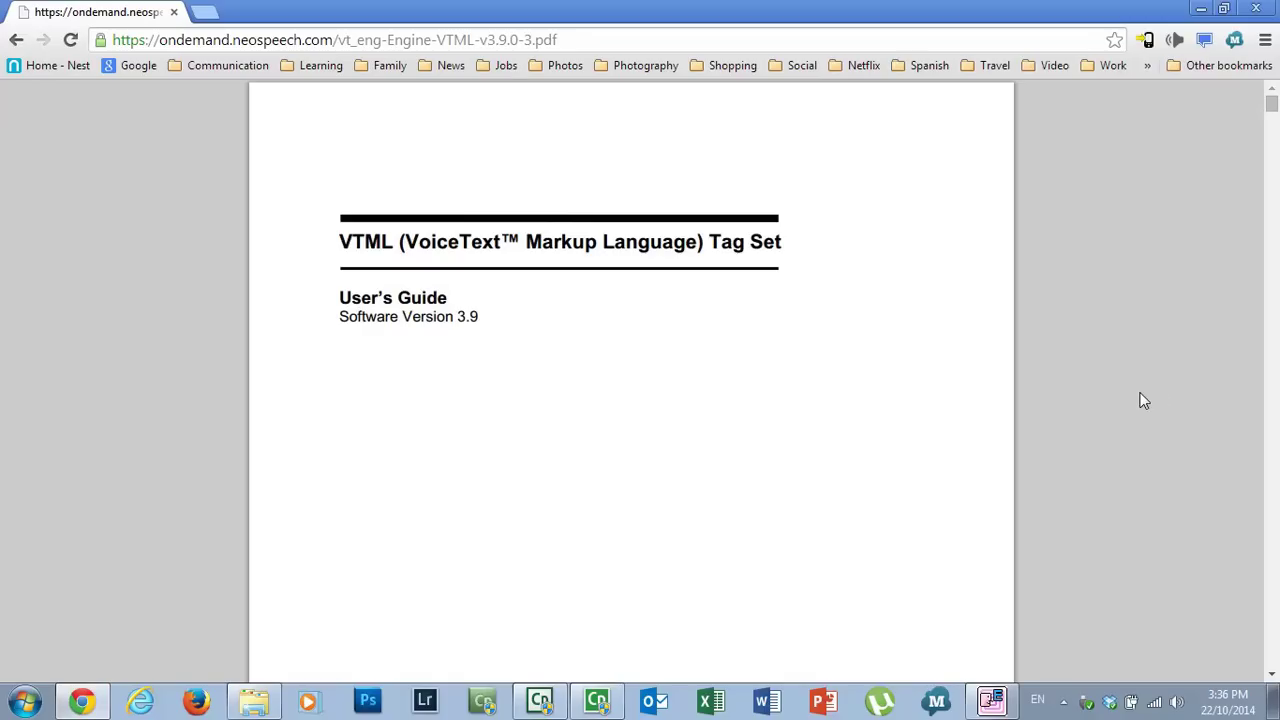
click(1272, 615)
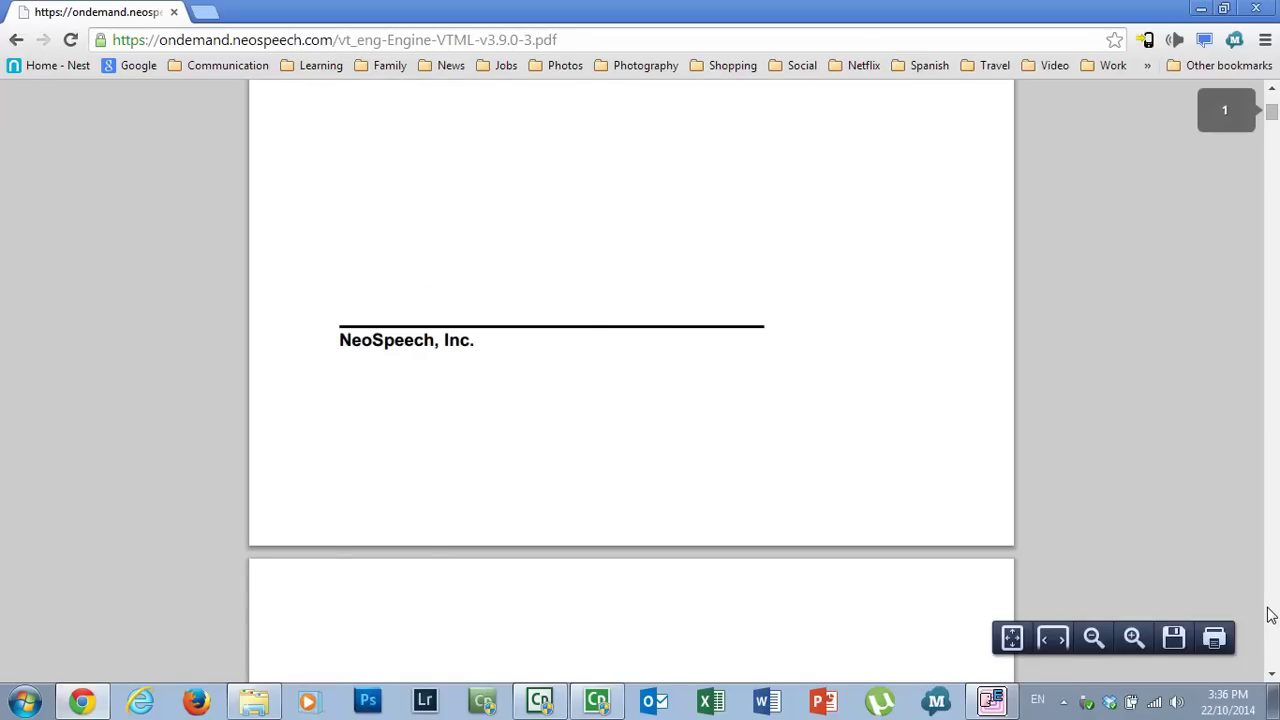
click(1272, 615)
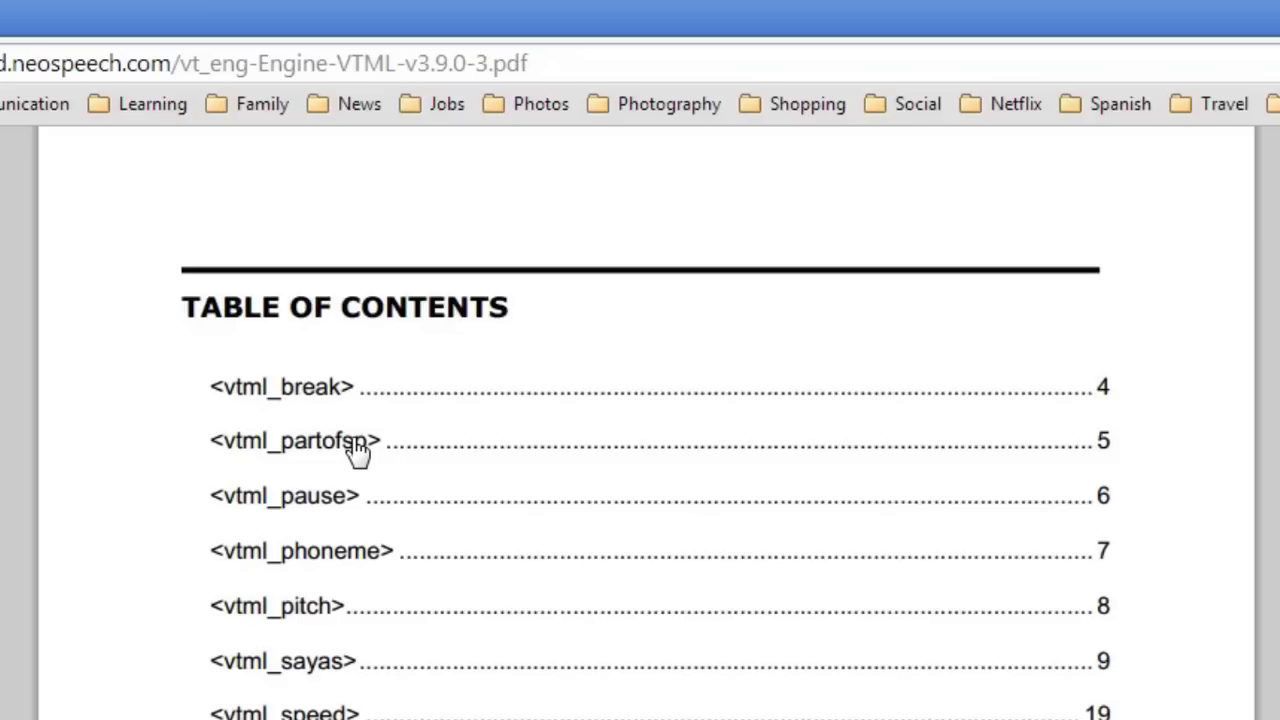
click(357, 450)
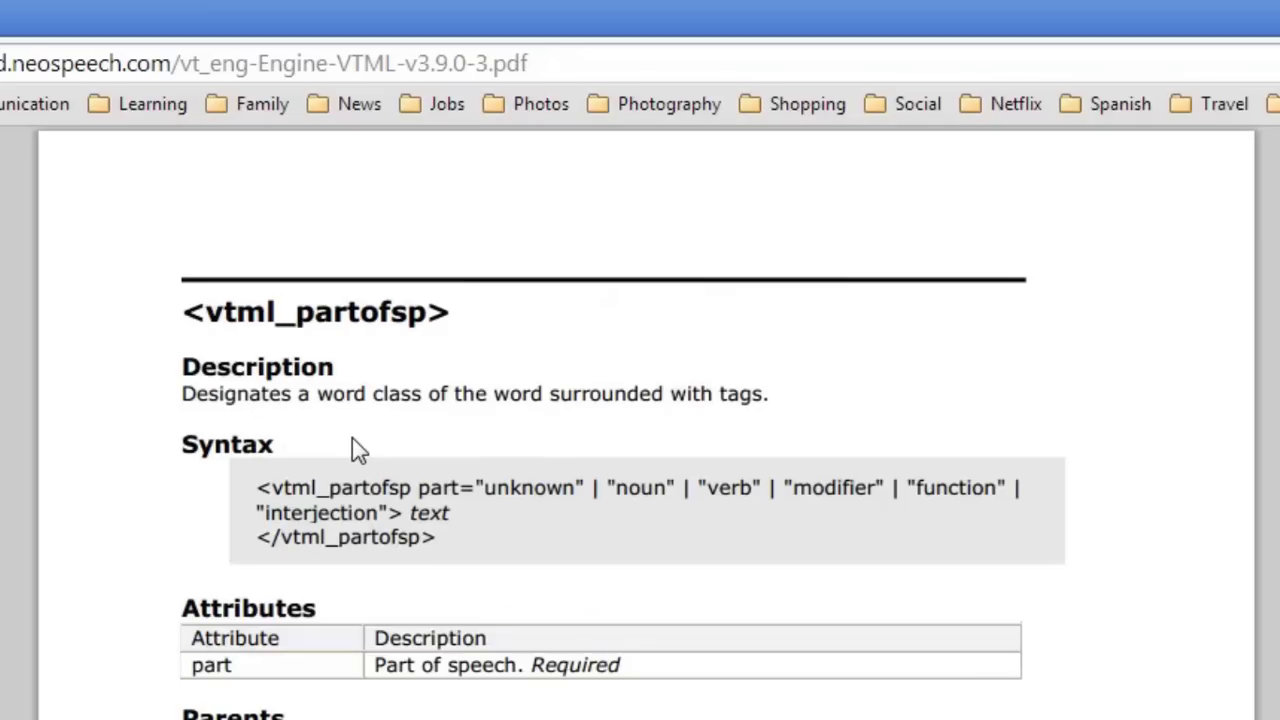